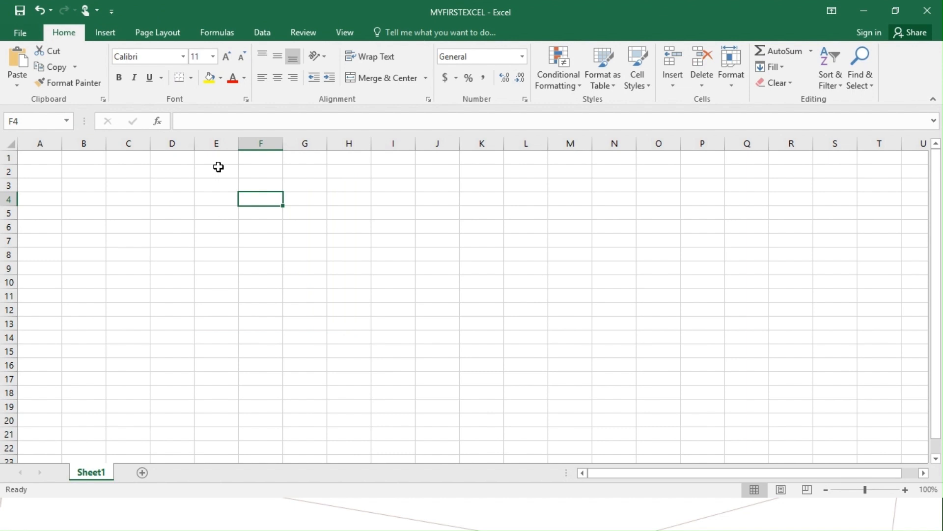
Fill the blank cell G1 down through G19 and the blank cell J1 down through J20.
left_click(306, 160)
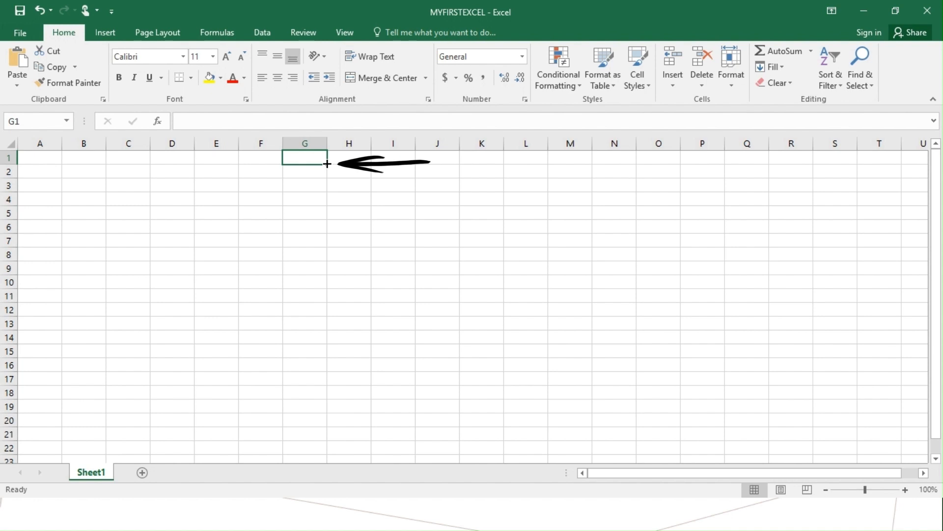
left_click_drag(327, 164, 330, 414)
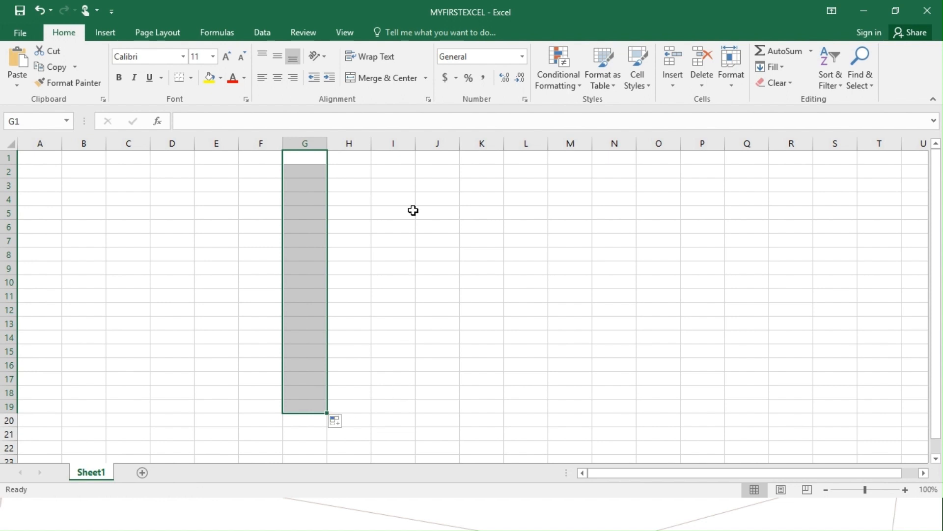
left_click(437, 164)
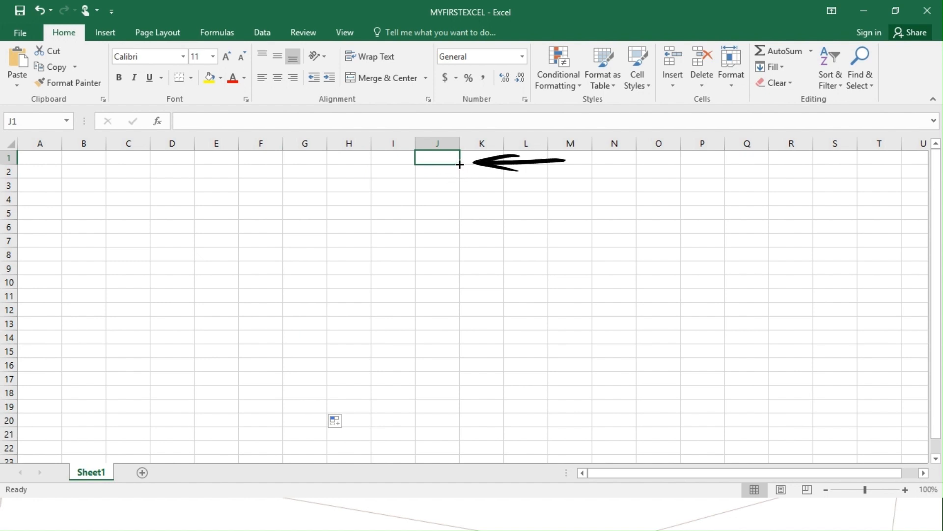
left_click_drag(460, 164, 455, 433)
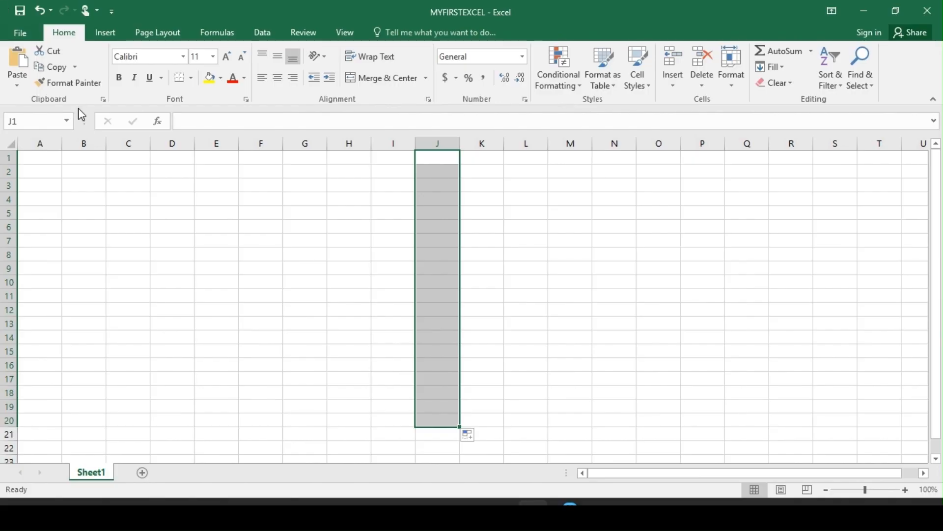
left_click(209, 222)
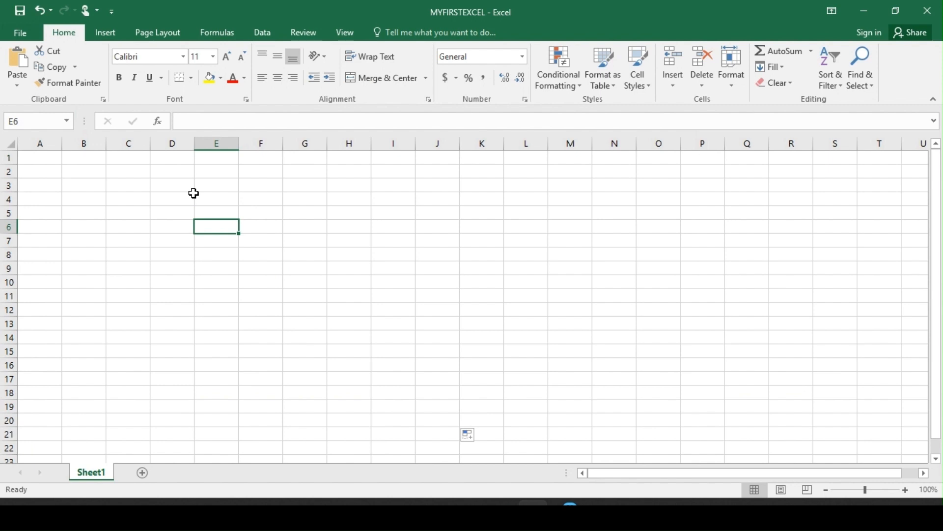
Enter 3 in cell A1 and fill it down column A through A20.
left_click(28, 163)
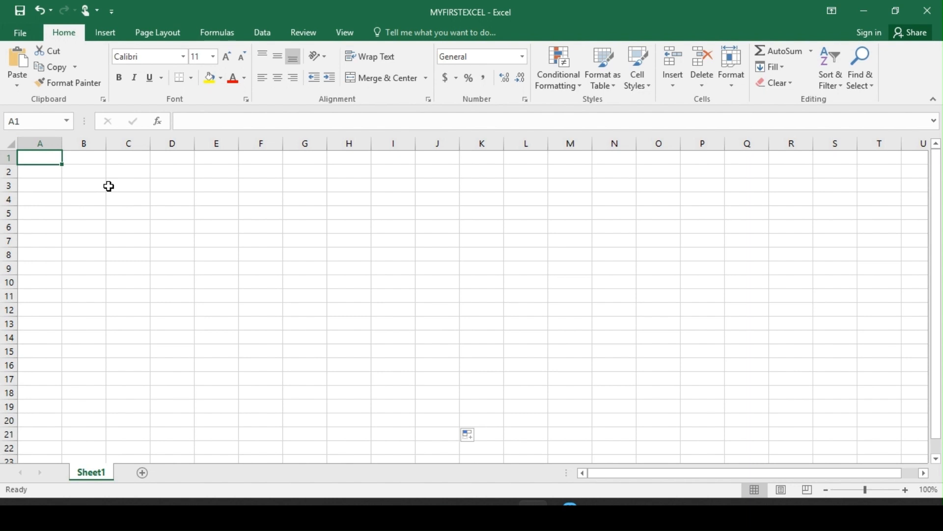
type("3")
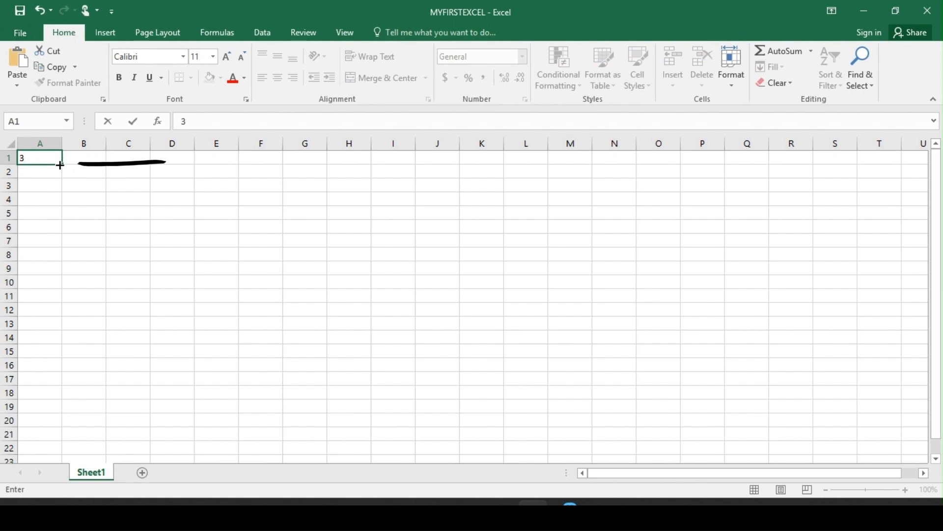
left_click_drag(60, 165, 41, 424)
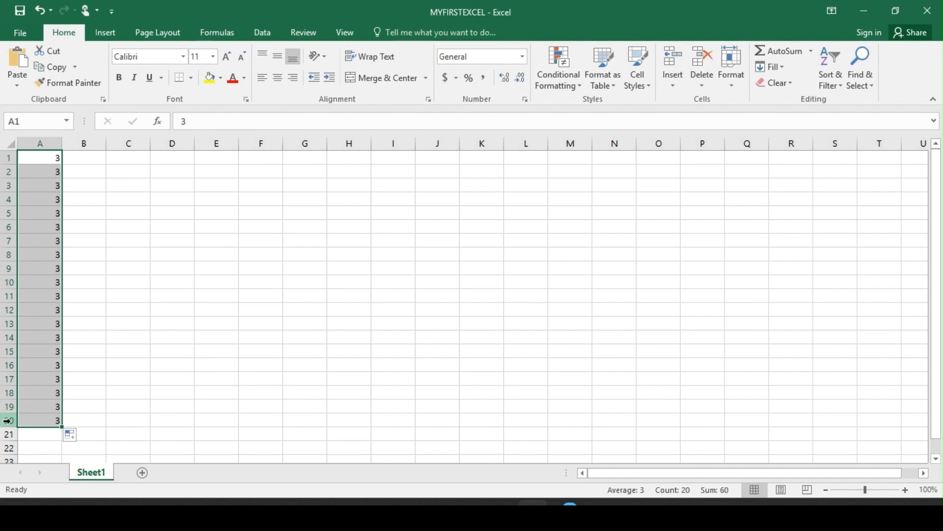
left_click(71, 191)
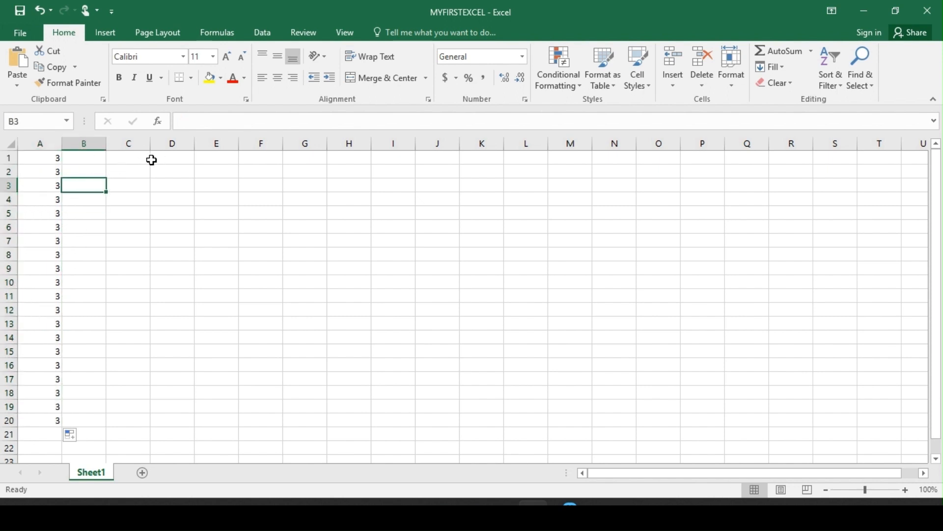
Enter 5 in cell D1 and fill it down column D through D22.
left_click(168, 155)
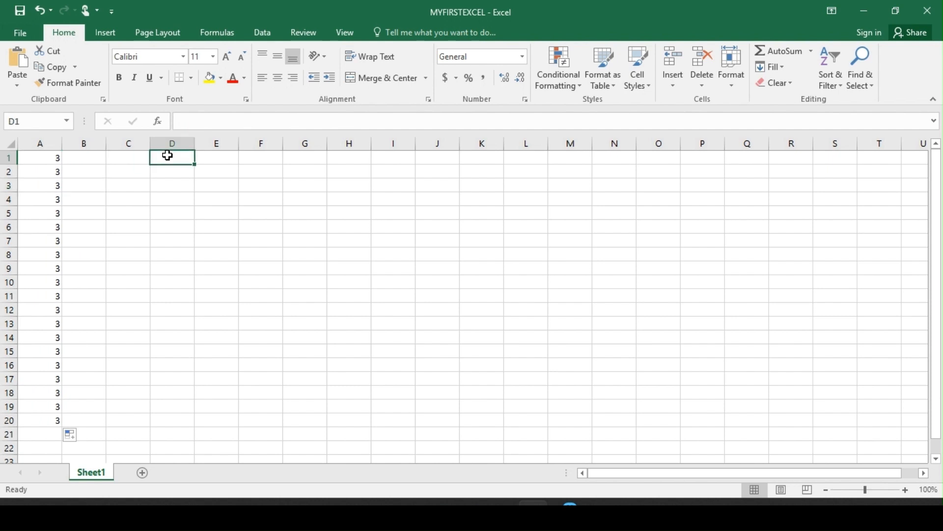
type("5")
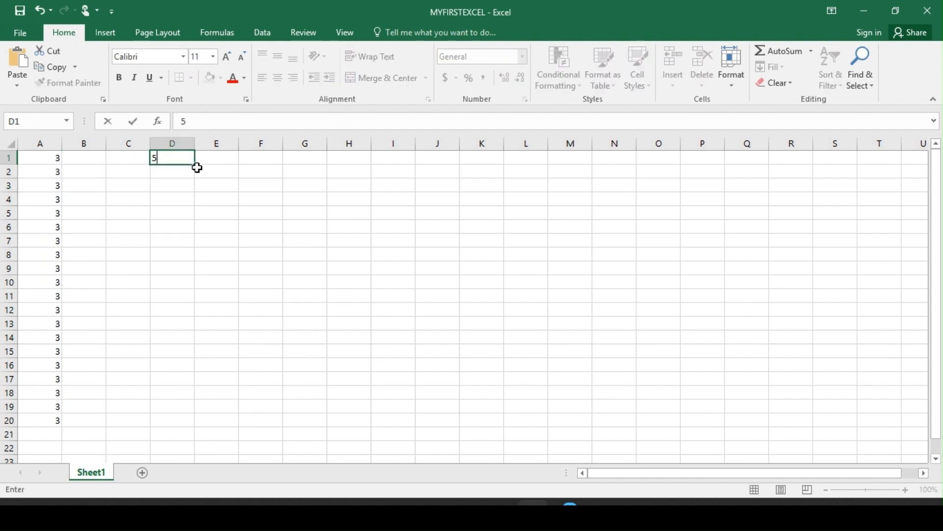
left_click_drag(195, 164, 184, 455)
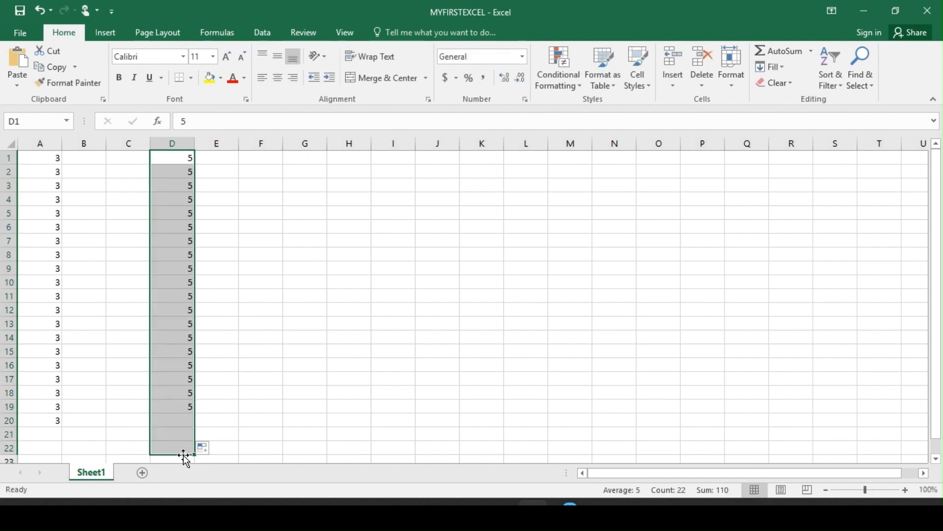
left_click(265, 171)
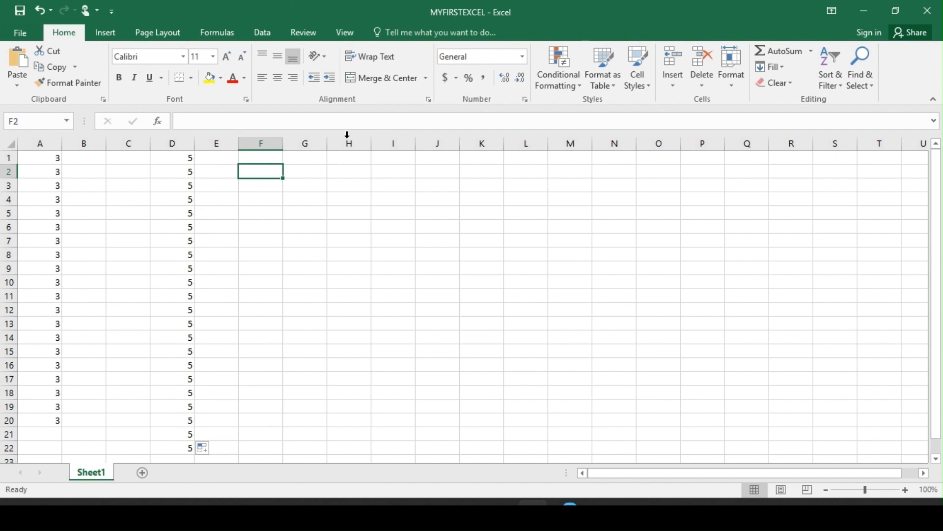
Enter "Excel Class" in cell H1 and fill the text down column H through H15.
left_click(347, 157)
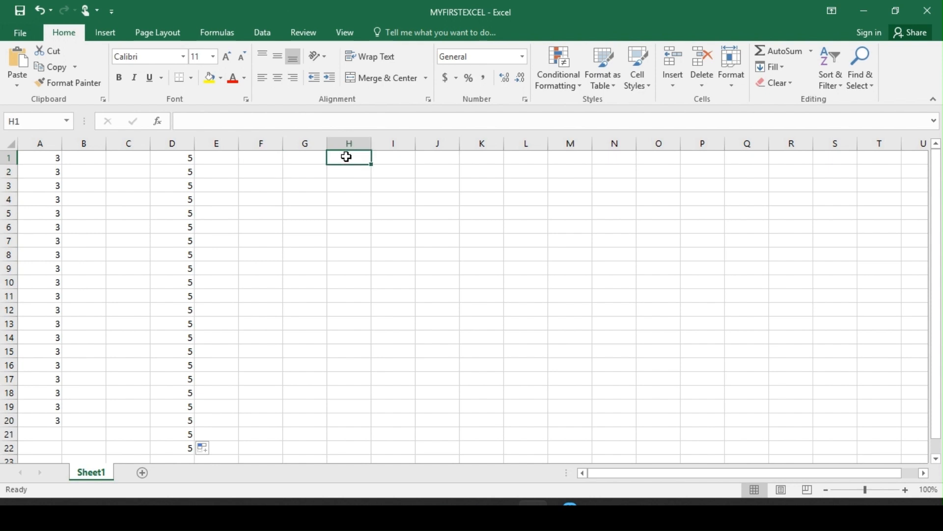
type("E")
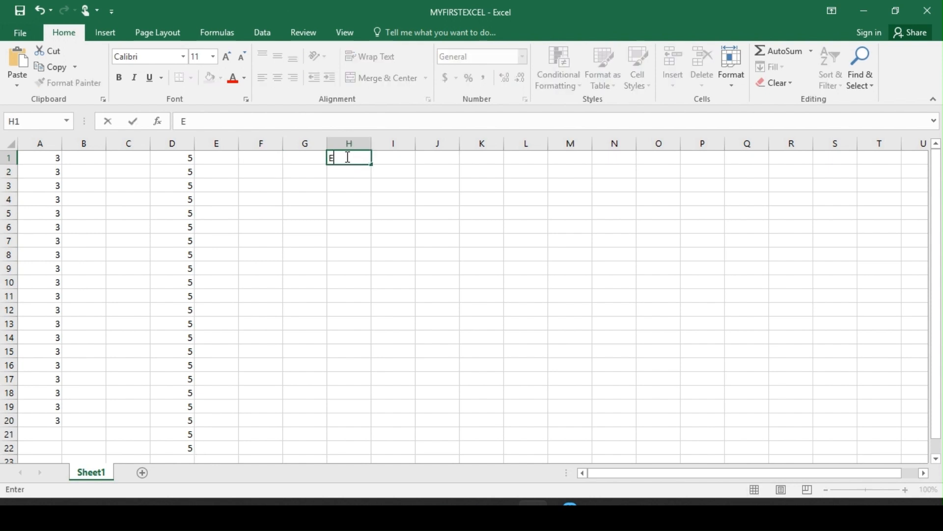
type("xcel Class")
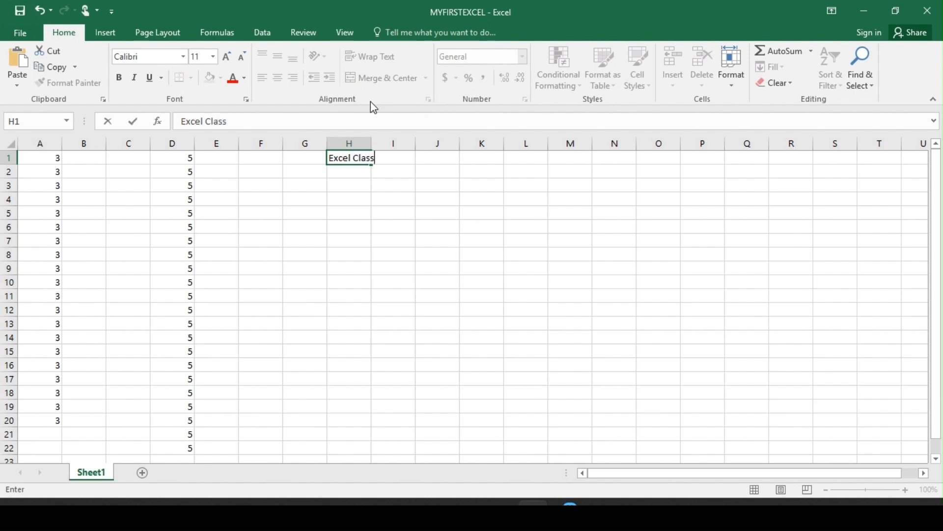
left_click(369, 168)
left_click(362, 156)
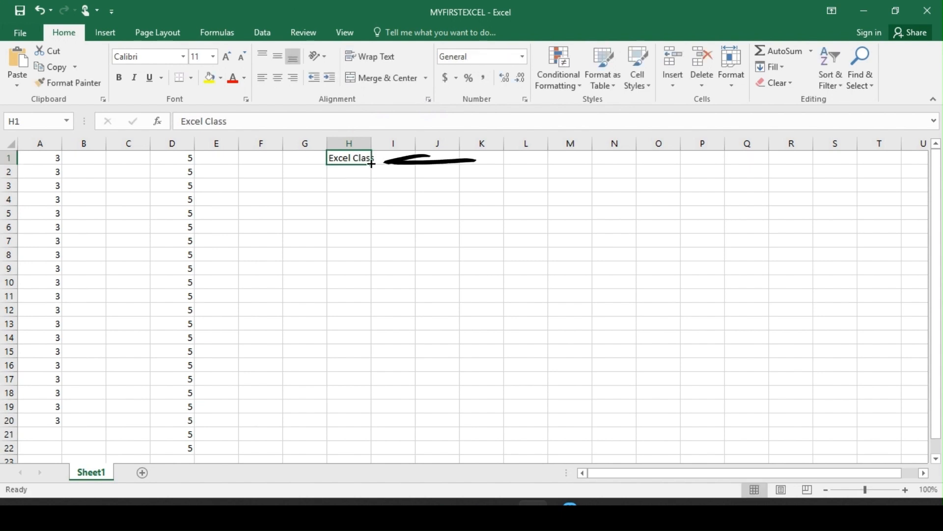
left_click_drag(371, 169, 362, 353)
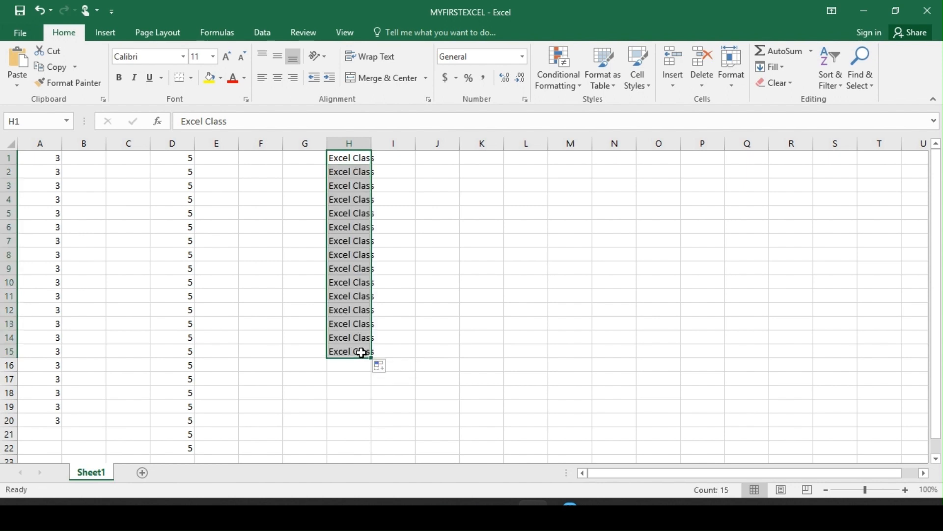
left_click(415, 183)
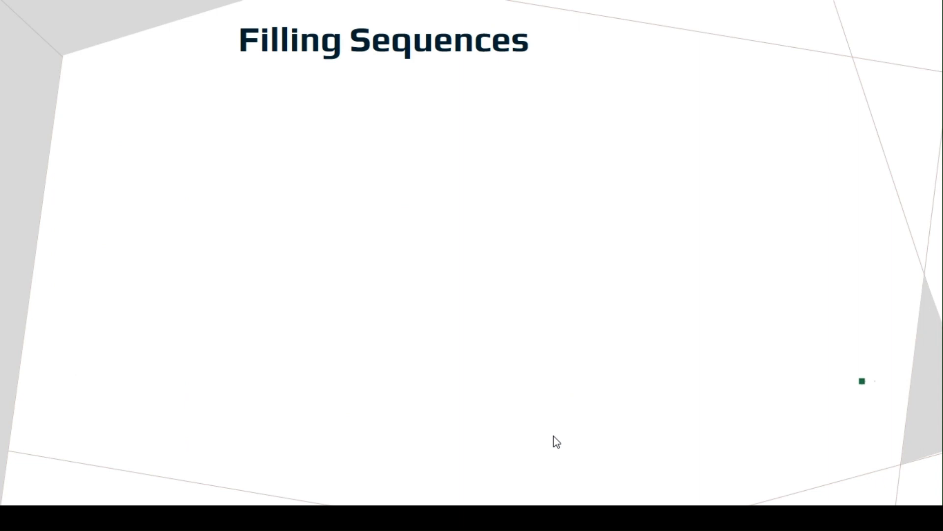
left_click(554, 436)
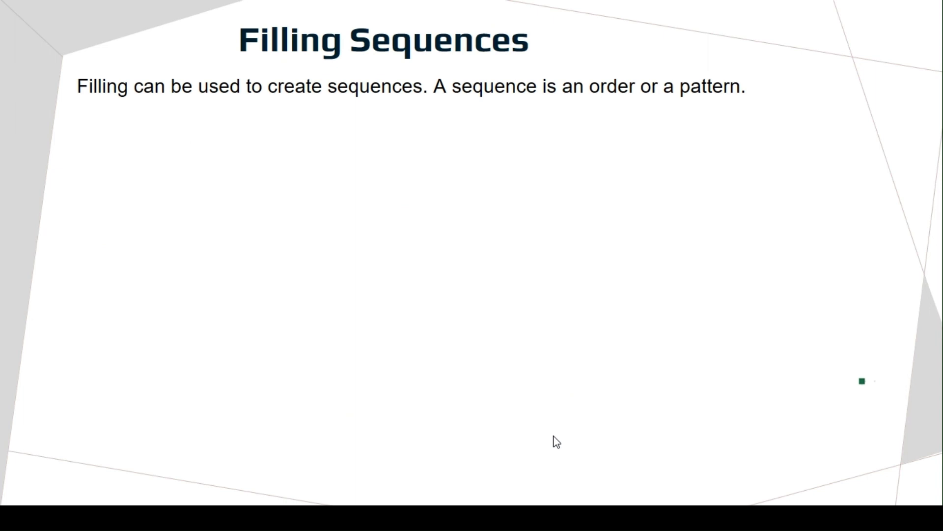
left_click(554, 436)
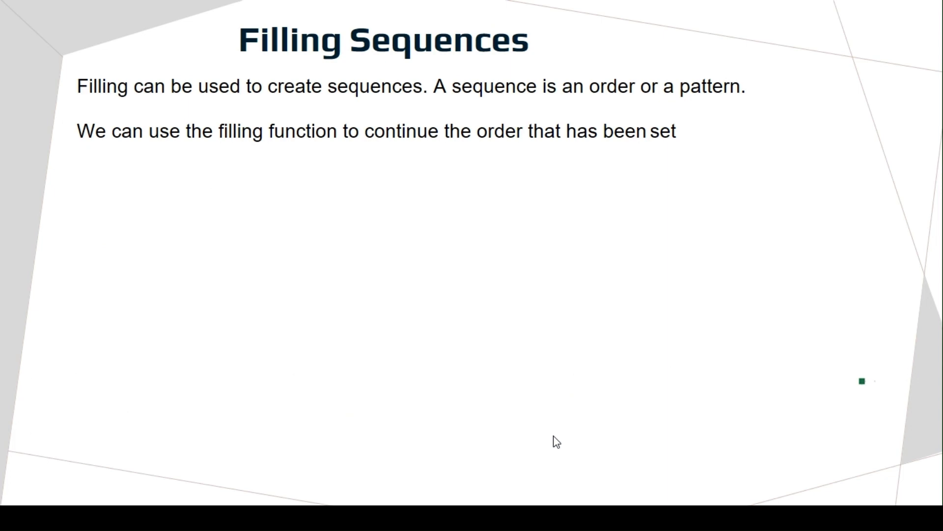
left_click(554, 437)
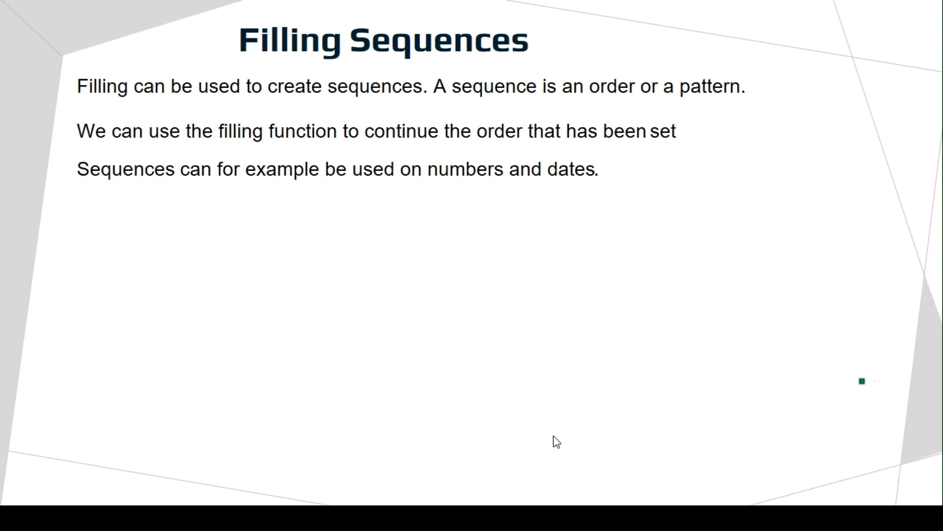
left_click(554, 436)
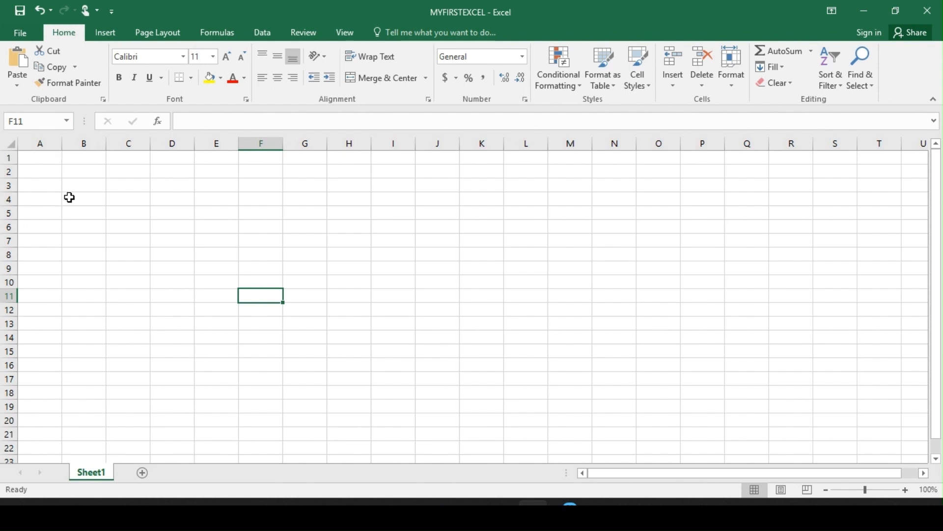
Enter 1 in cell A1, fill it down through A13, and clear the filled range.
left_click(36, 158)
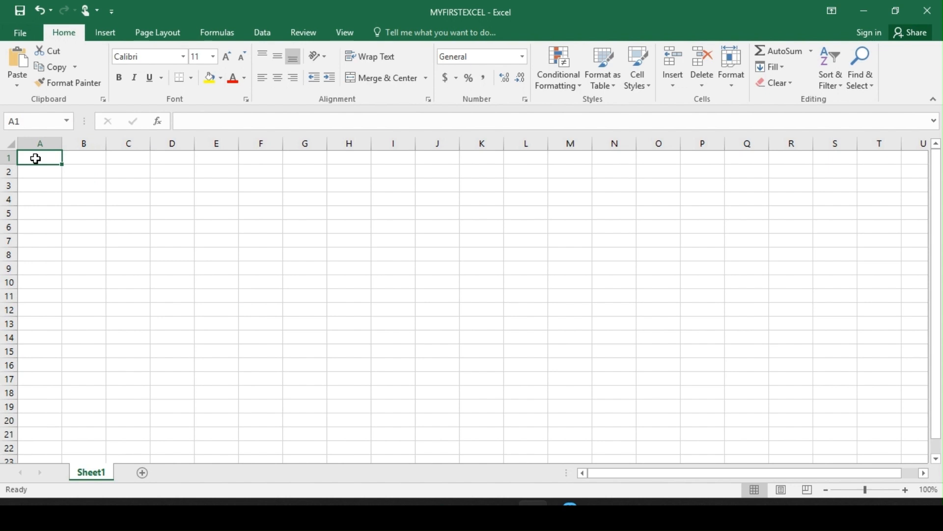
type("1")
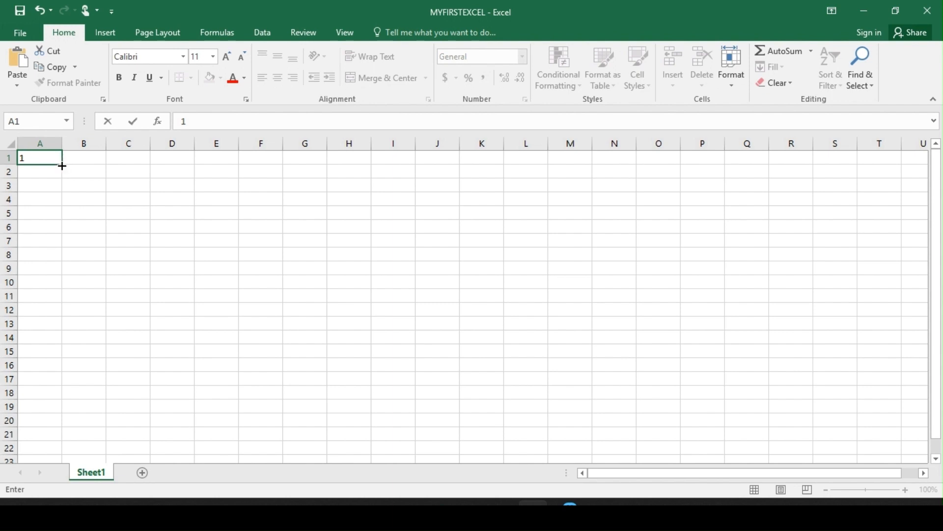
left_click_drag(62, 166, 53, 334)
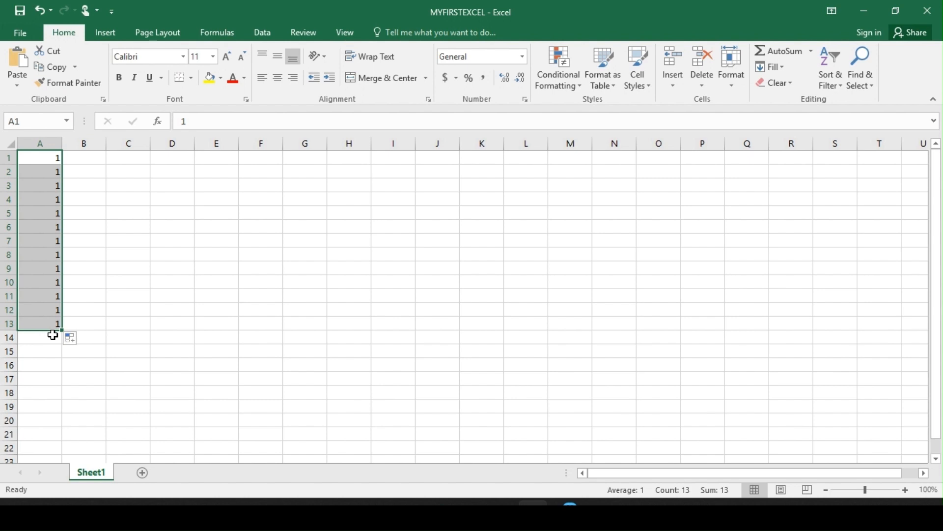
key("Delete")
Enter 1 in cell A1 and 2 in cell A2 as the first two values of a number sequence.
left_click(56, 156)
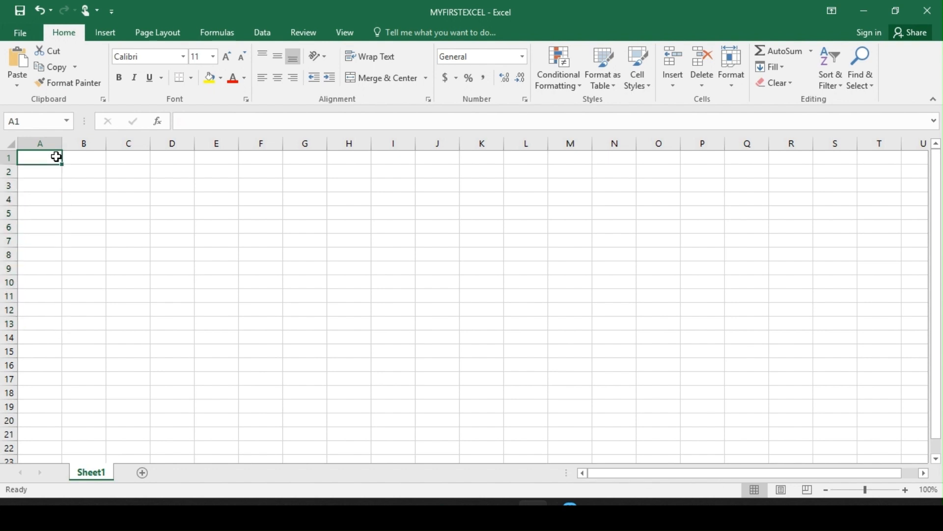
type("1")
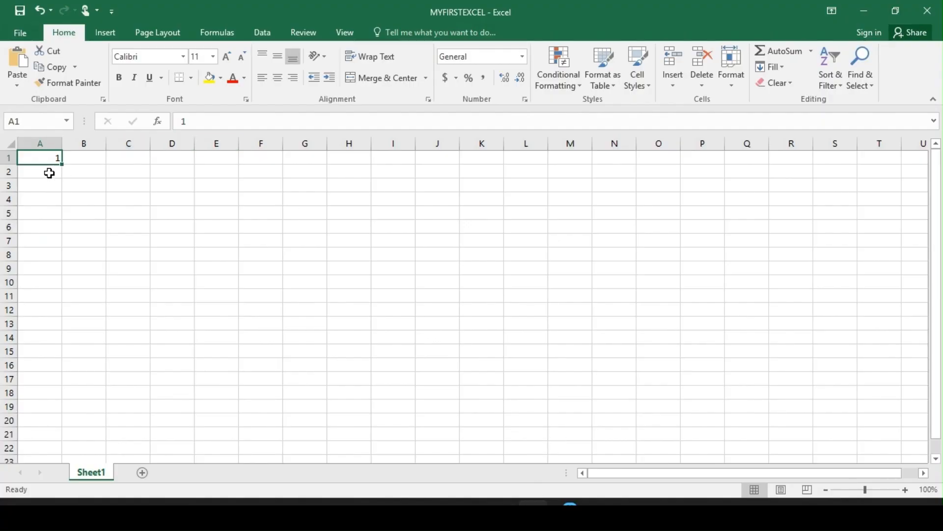
left_click(49, 173)
type("2")
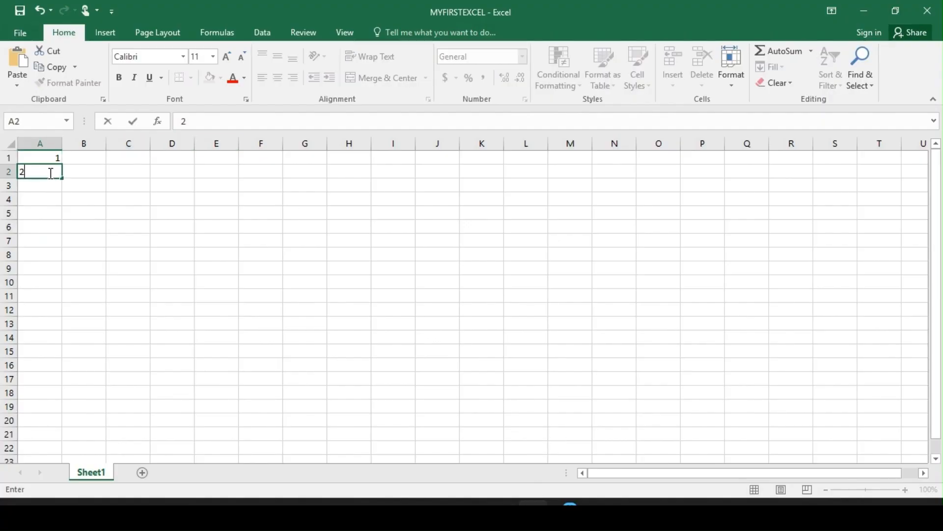
left_click(86, 172)
left_click(47, 171)
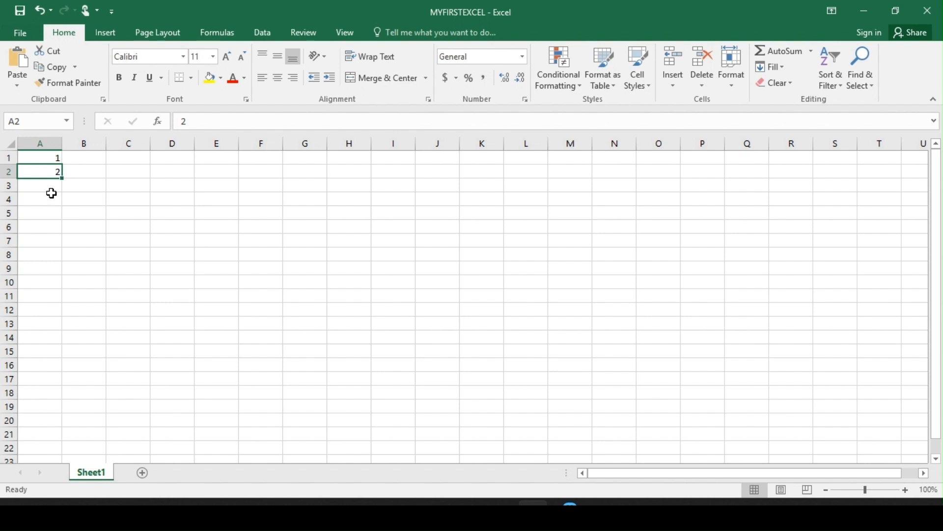
Continue the sequence from cells A1 and A2 down column A through A10.
left_click(38, 159)
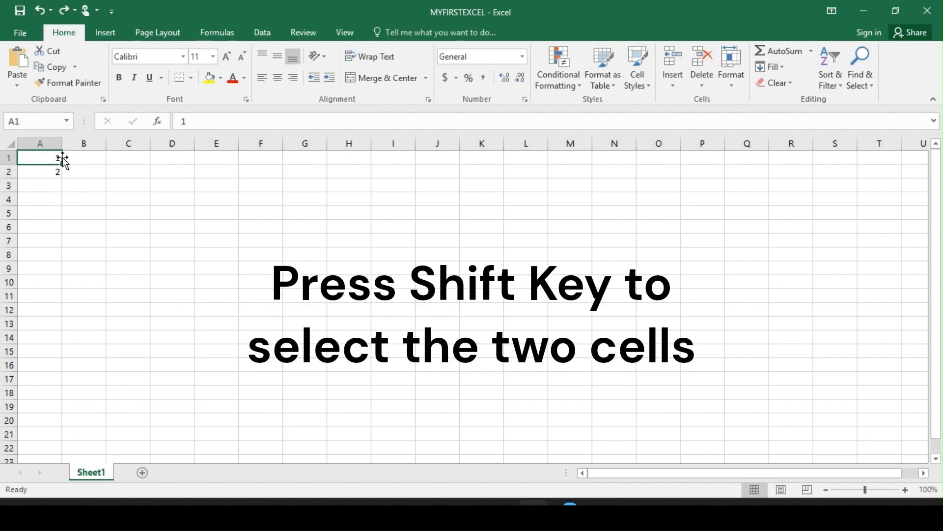
left_click(43, 174, "shift")
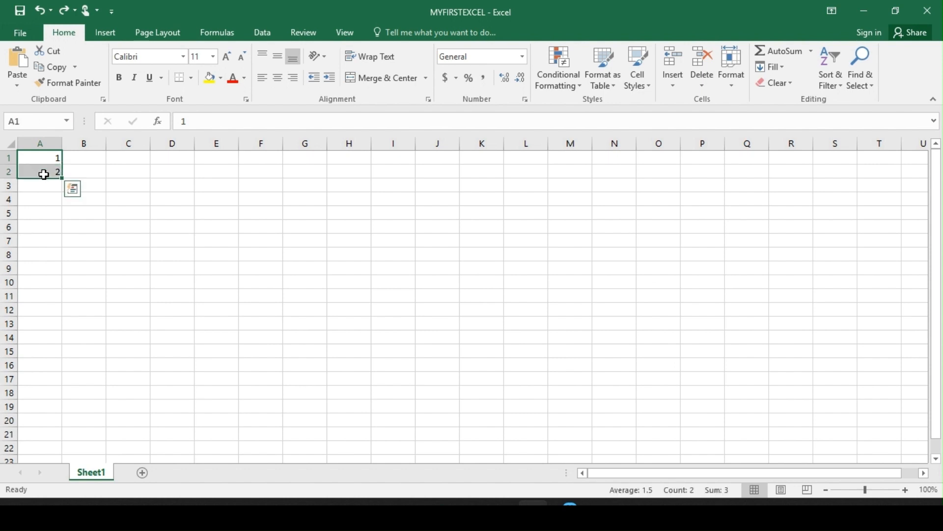
left_click(87, 157)
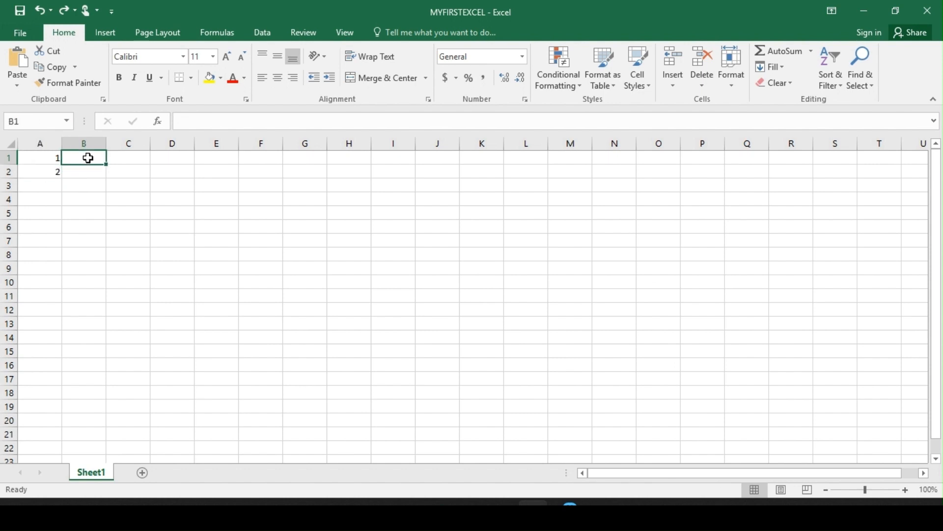
left_click(46, 158)
left_click(94, 158)
left_click(45, 159)
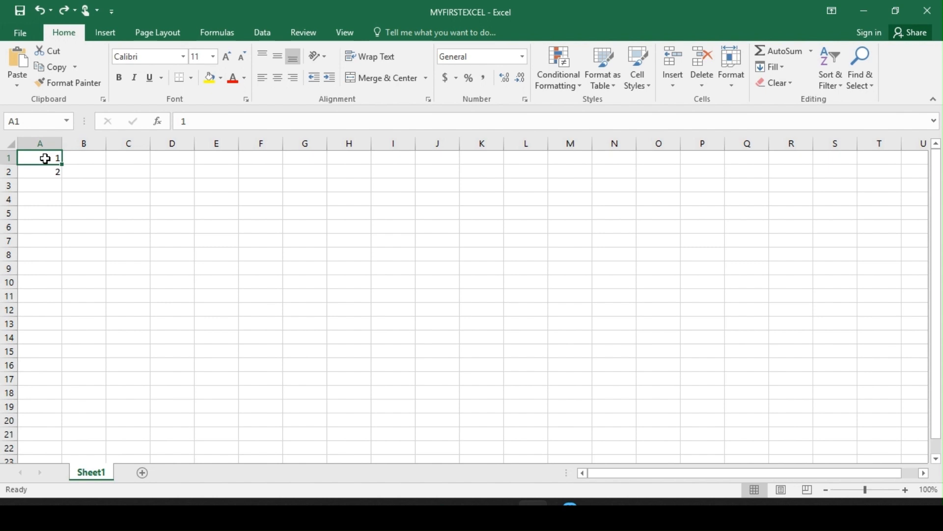
left_click_drag(45, 158, 42, 176)
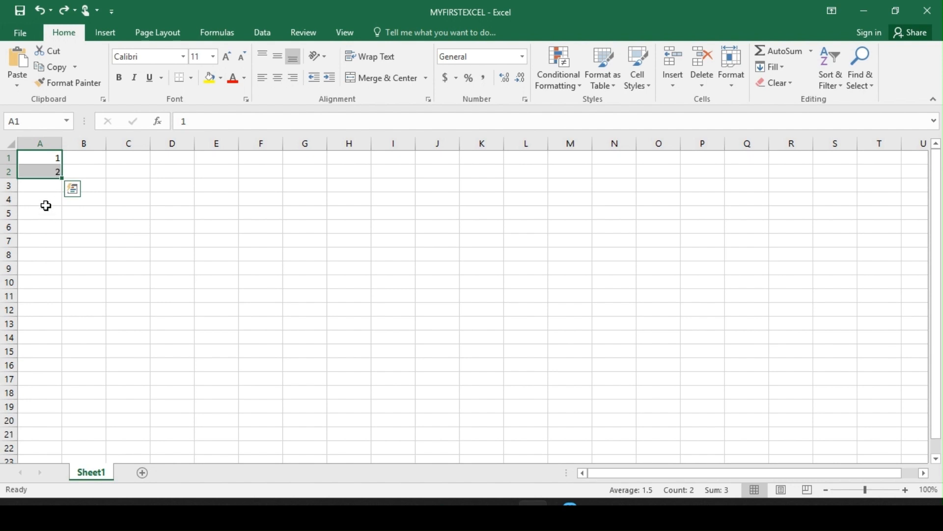
left_click_drag(63, 178, 61, 287)
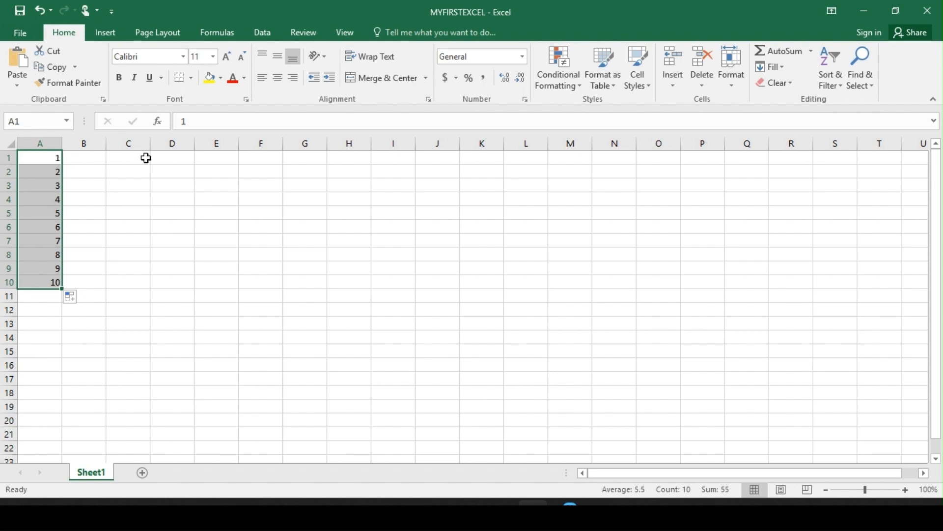
Enter 1 in cell D1 and 2 in D2, and fill the sequence down column D through D20.
left_click(178, 157)
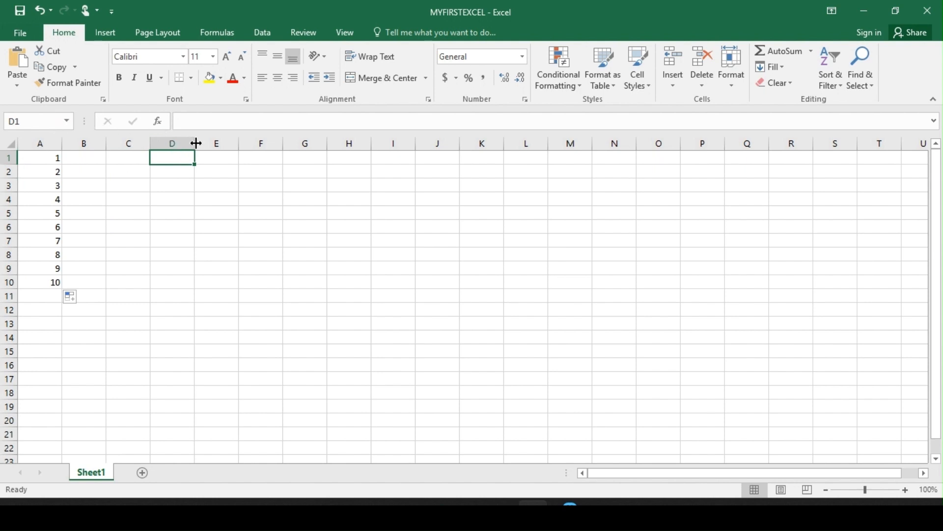
type("1")
key("Return")
type("2")
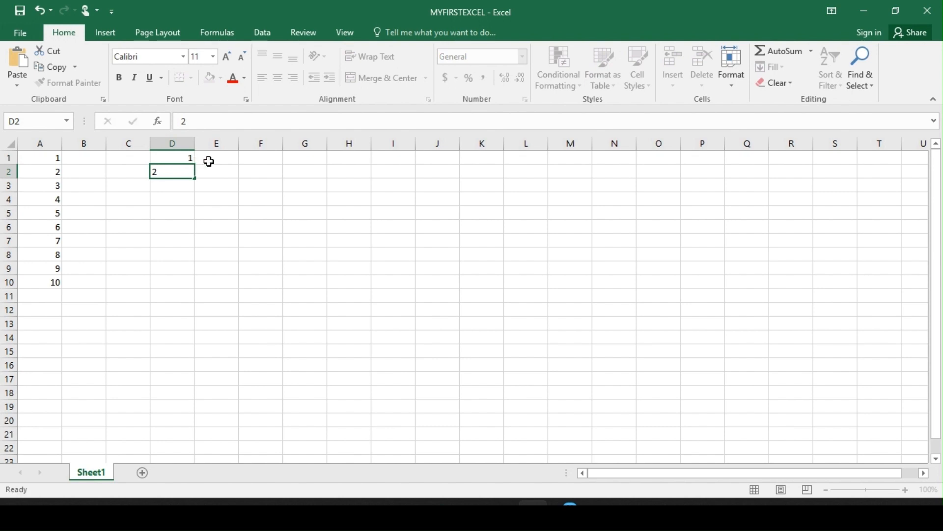
left_click(208, 160)
left_click(174, 158)
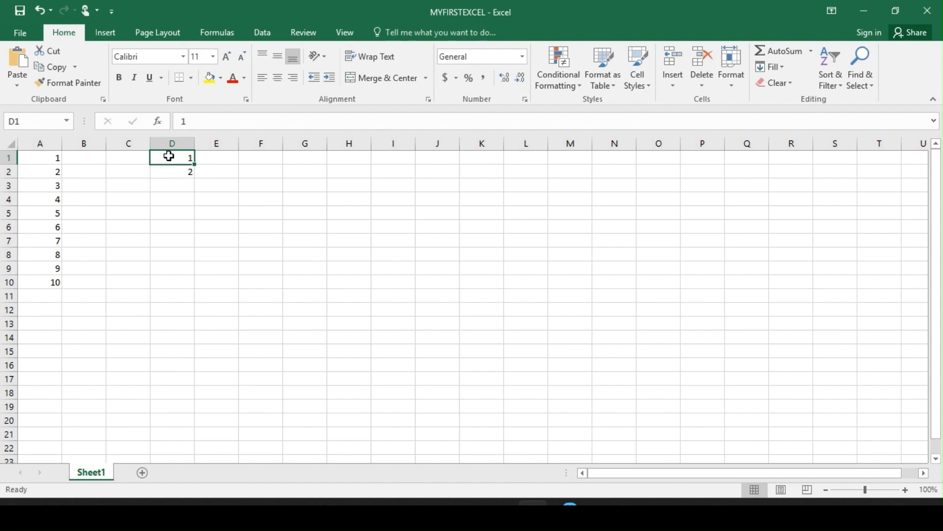
left_click_drag(169, 157, 177, 171)
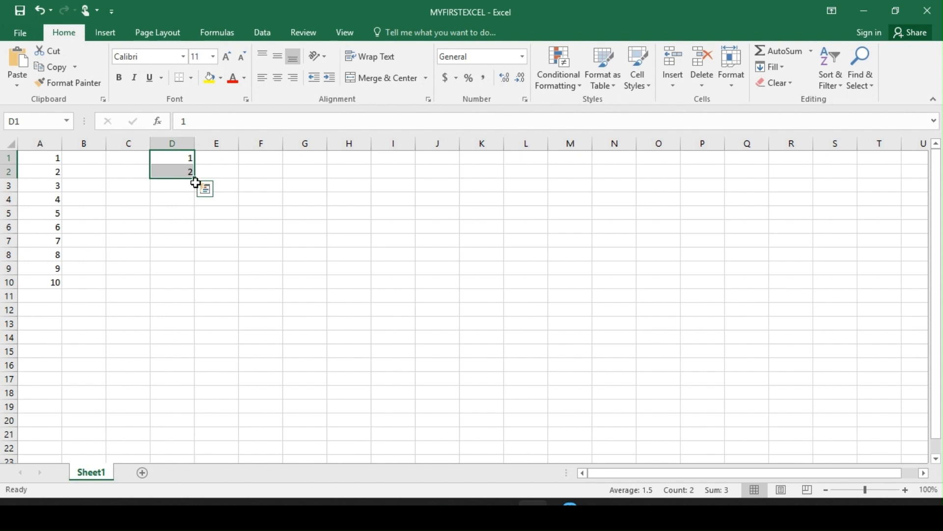
left_click_drag(193, 179, 195, 426)
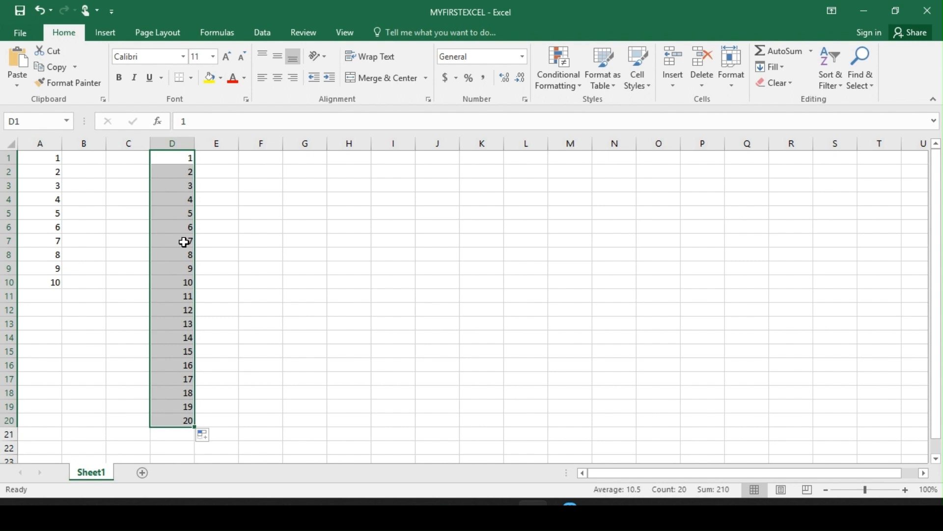
Enter 2 in cell G1 and 4 in G2, and fill the even-number sequence down column G through G10.
left_click(295, 156)
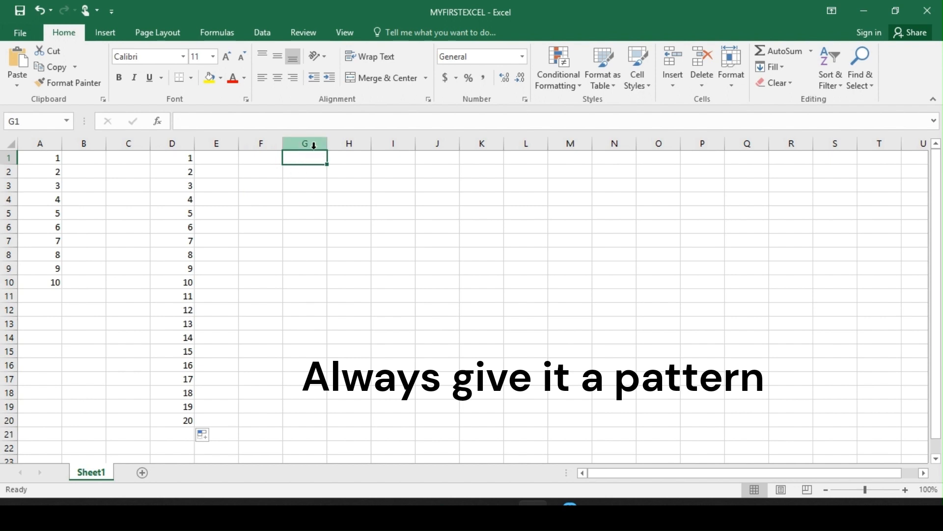
type("2")
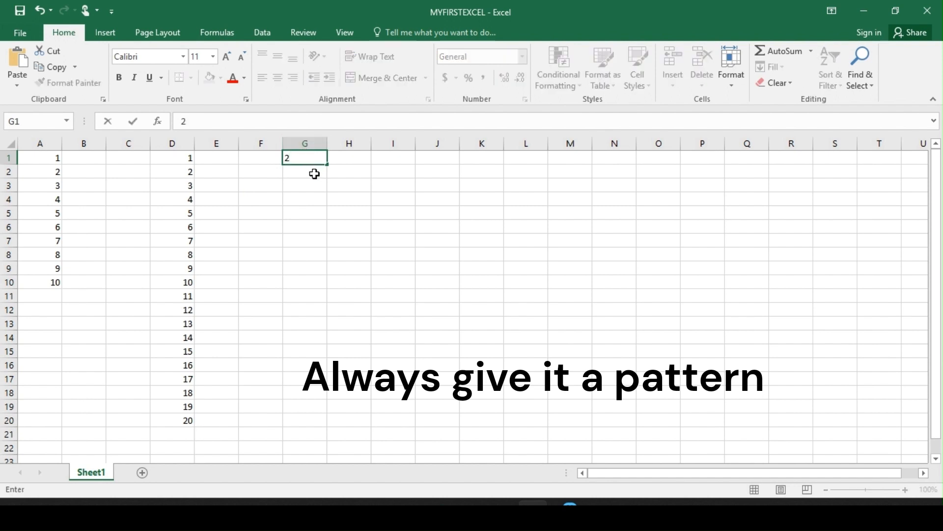
key("Return")
type("4")
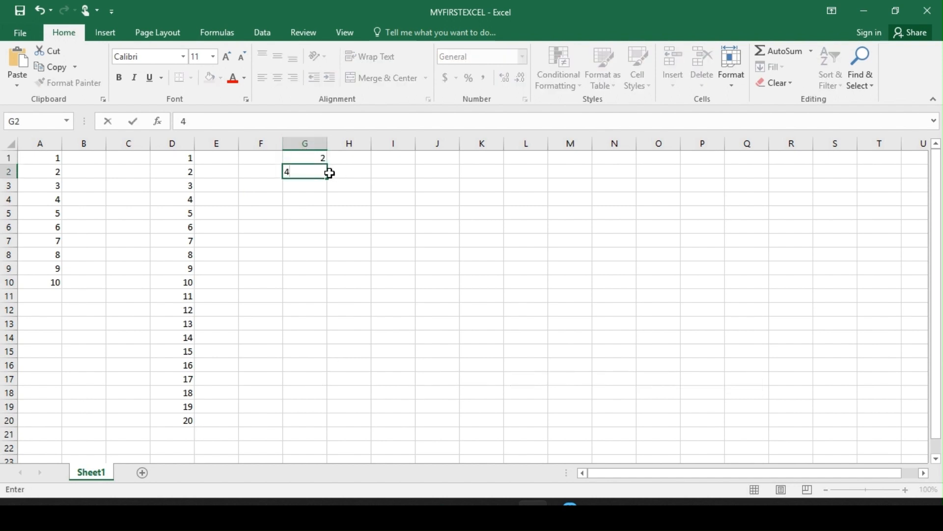
left_click(313, 160)
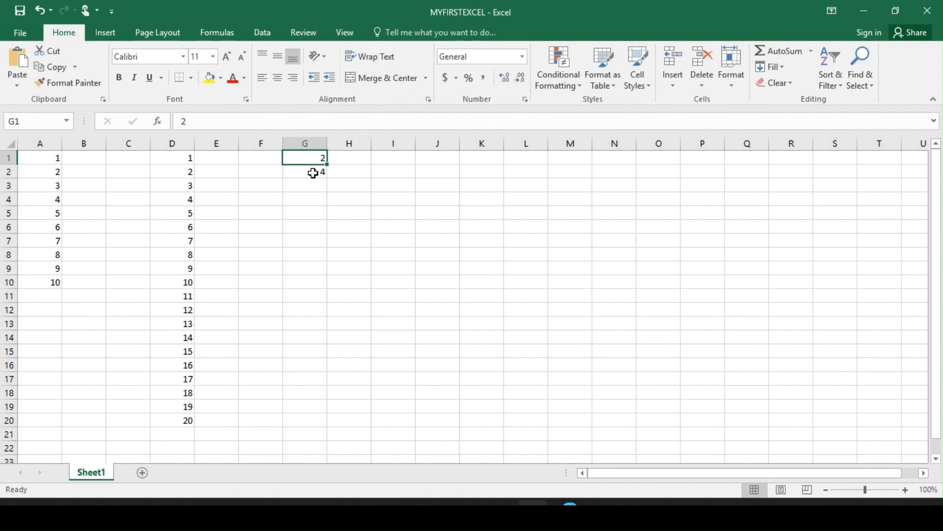
left_click(313, 173, "shift")
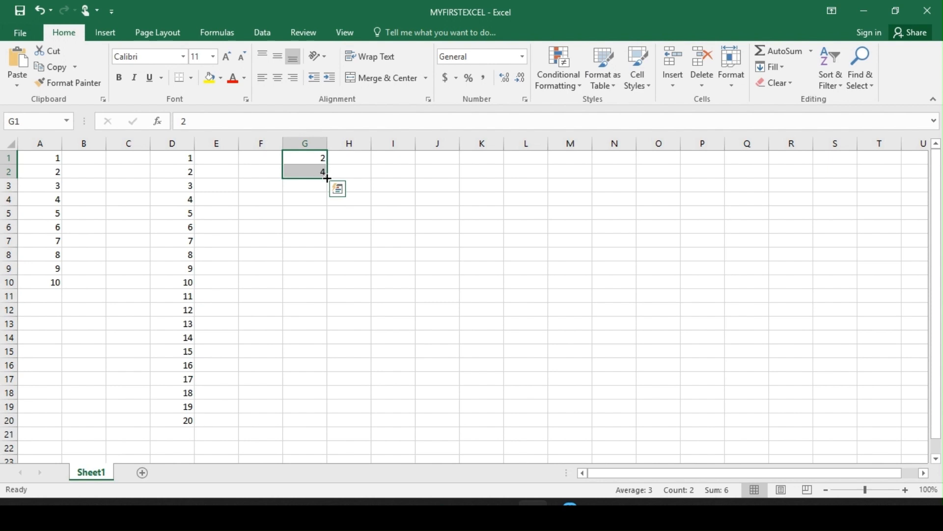
left_click_drag(328, 179, 323, 291)
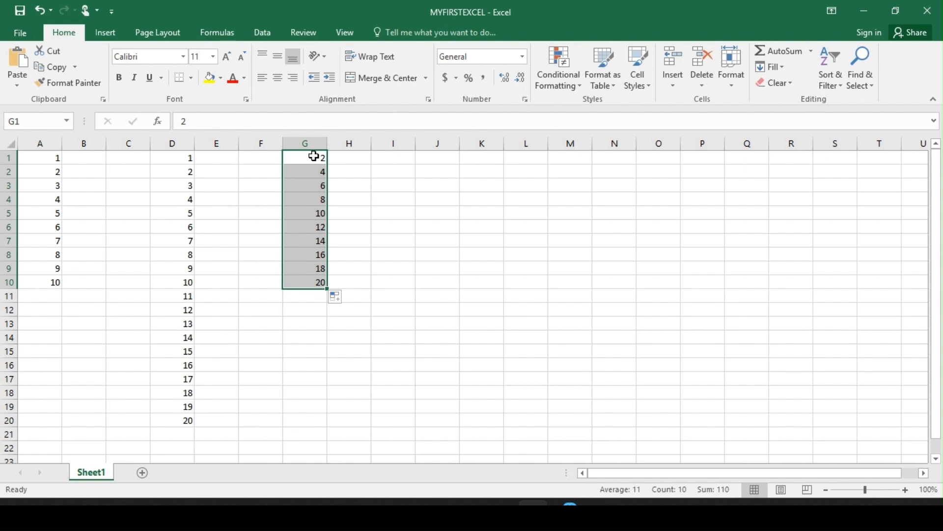
Enter the date 7/10/2023 in cell K1.
left_click(359, 154)
left_click(473, 157)
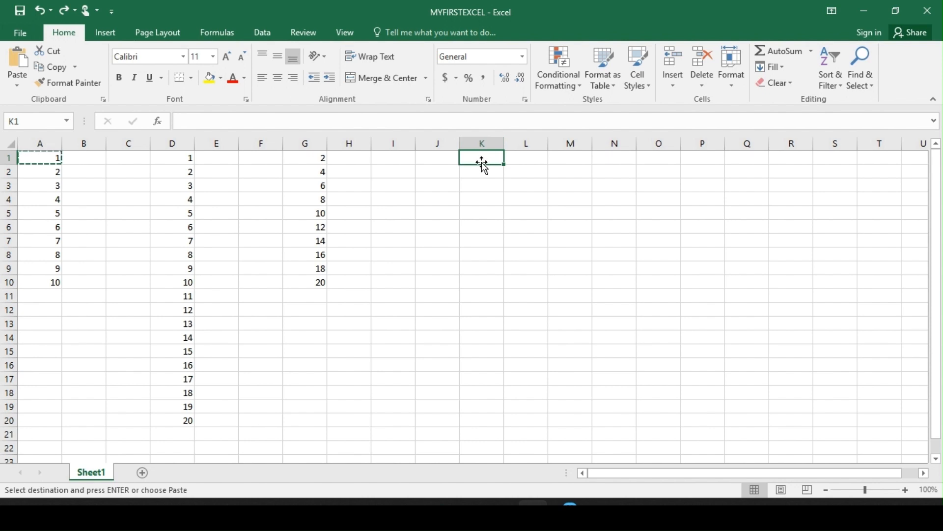
type("7")
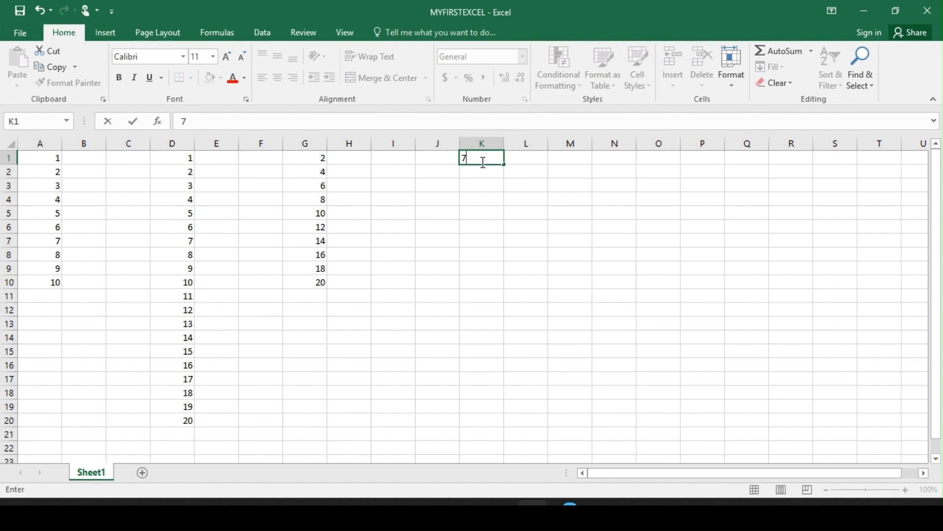
type("/10/2023")
key("Return")
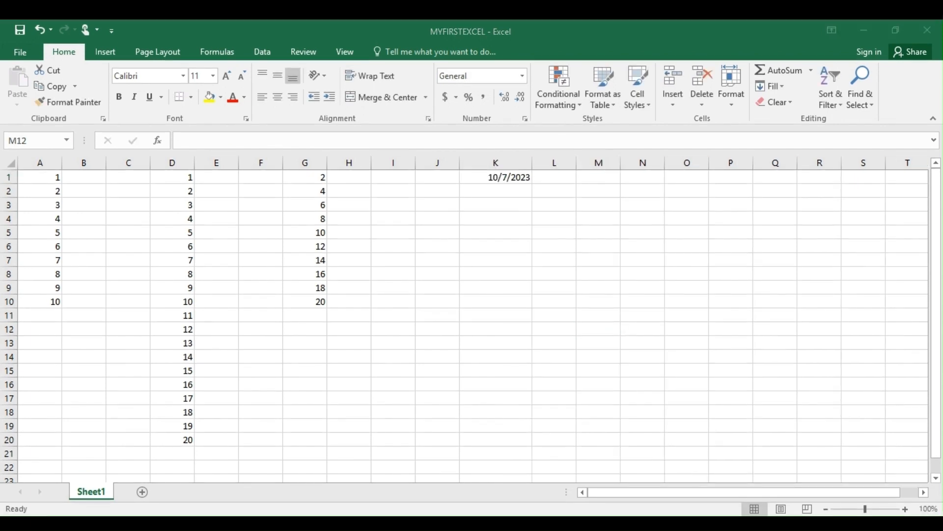
Fill consecutive dates from cell K1 down column K through K8.
left_click(511, 179)
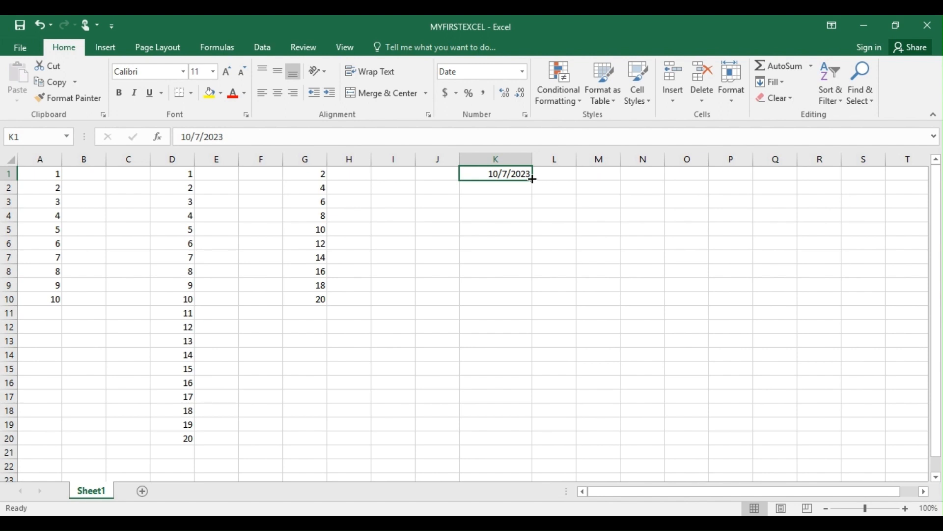
left_click_drag(533, 178, 533, 246)
left_click_drag(532, 245, 529, 276)
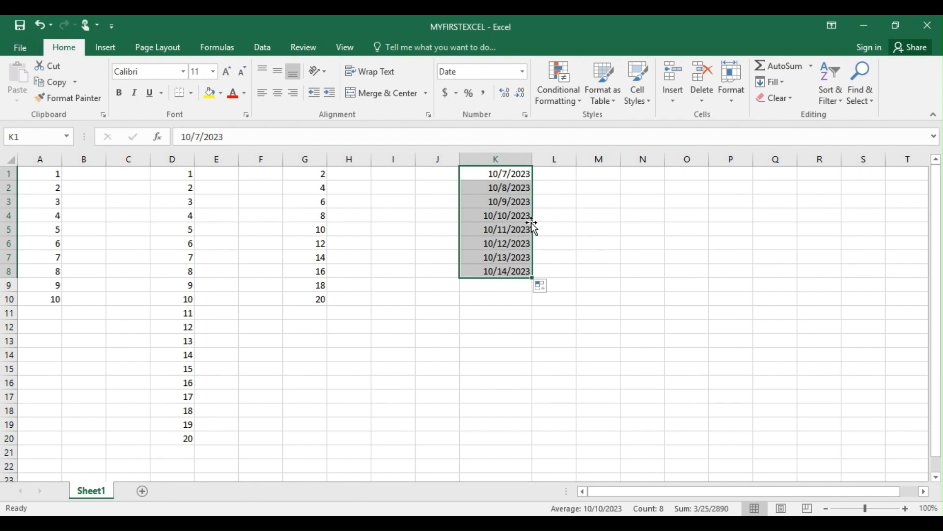
left_click(549, 175)
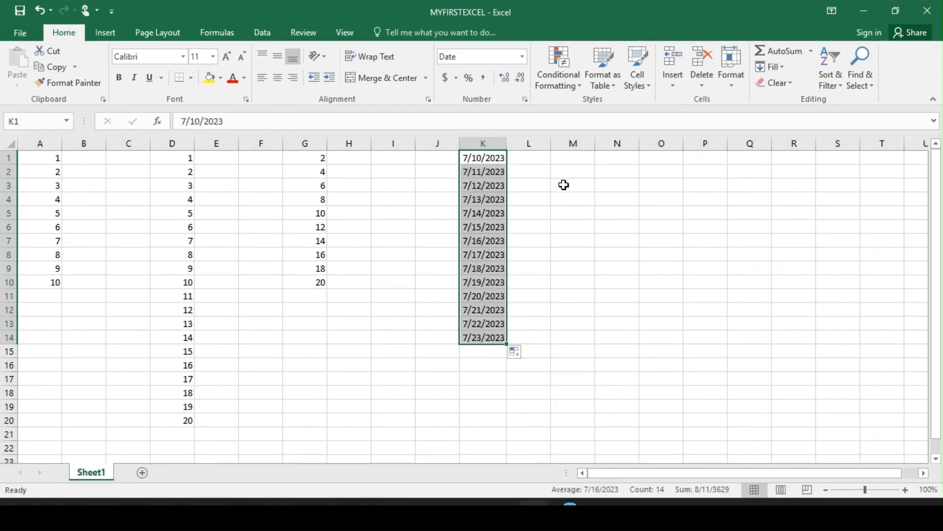
left_click(564, 184)
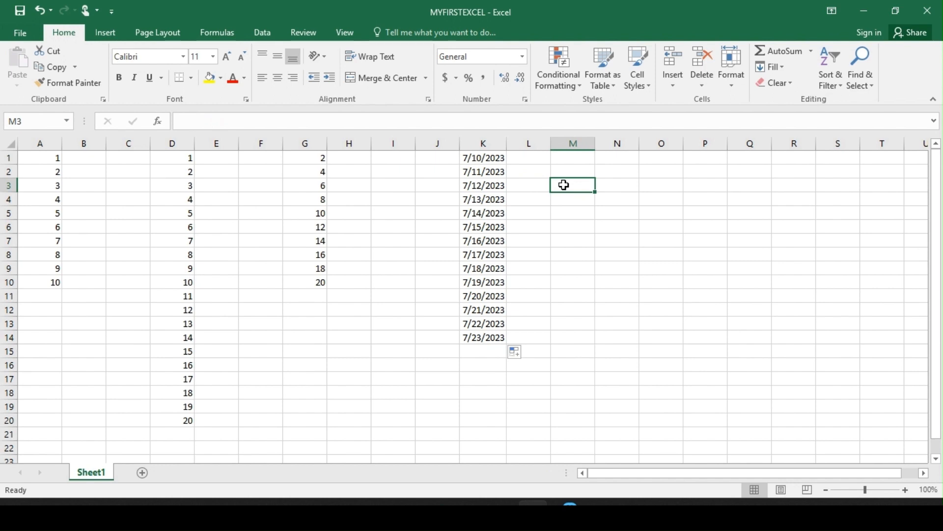
Enter "Excel 1" in cell N1 and fill the numbered text series down column N.
left_click(607, 159)
type("Excel")
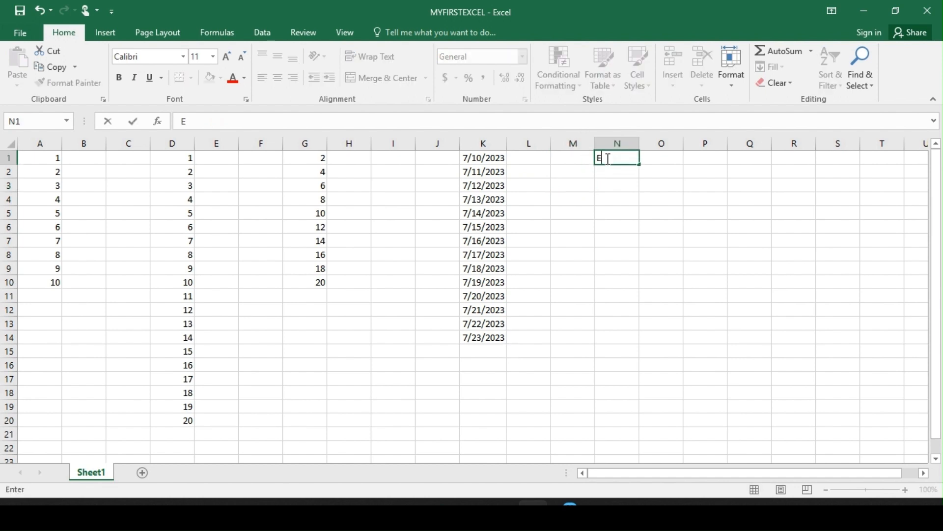
type(" 1")
left_click_drag(640, 165, 614, 350)
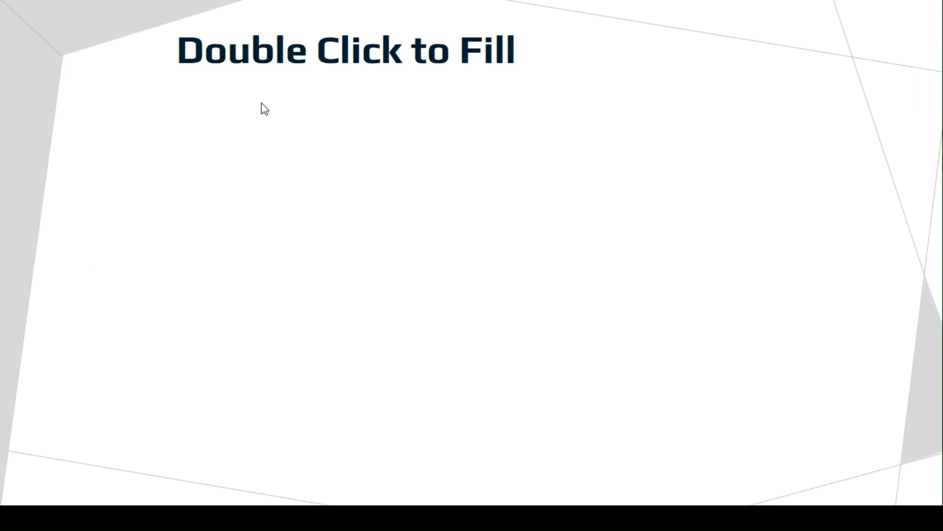
left_click(262, 104)
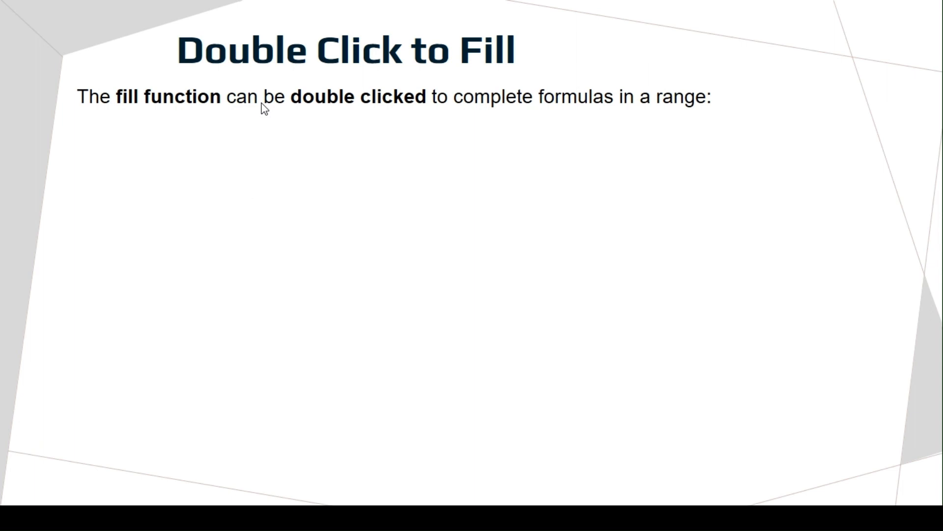
left_click(261, 104)
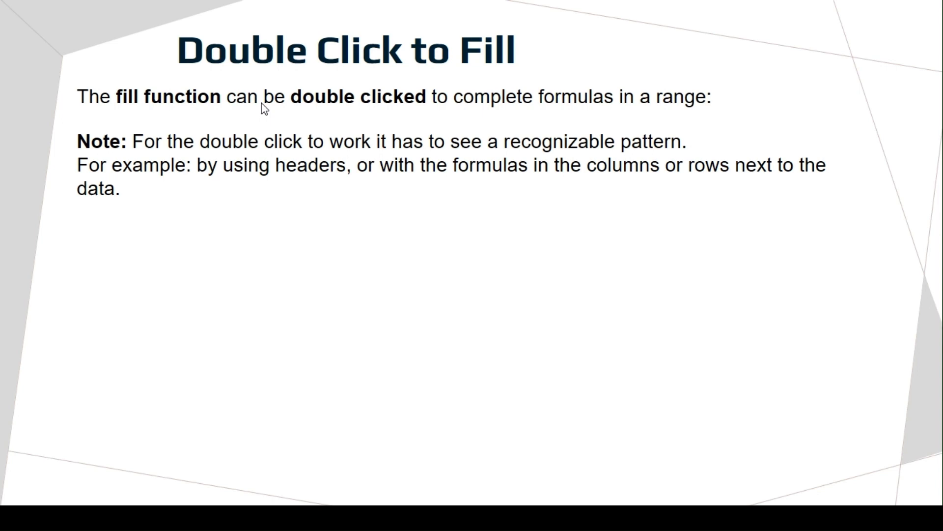
left_click(233, 36)
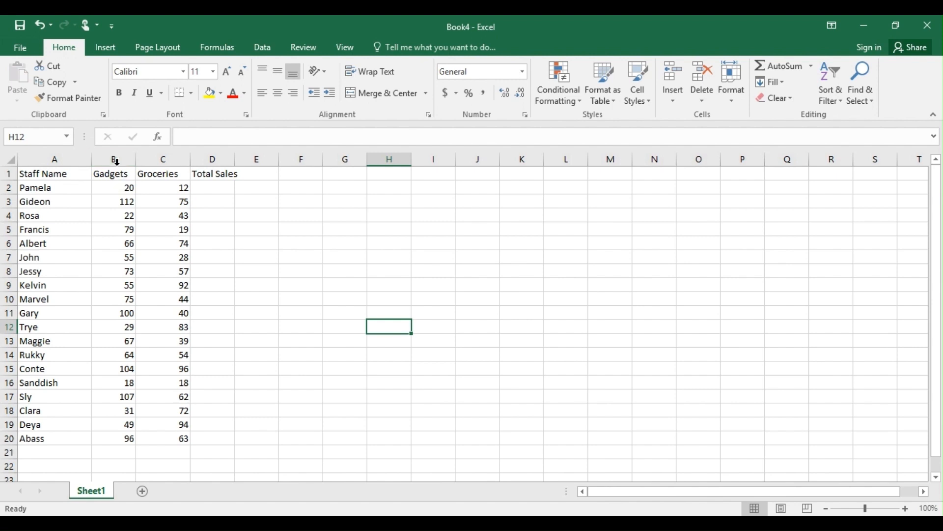
left_click(117, 187)
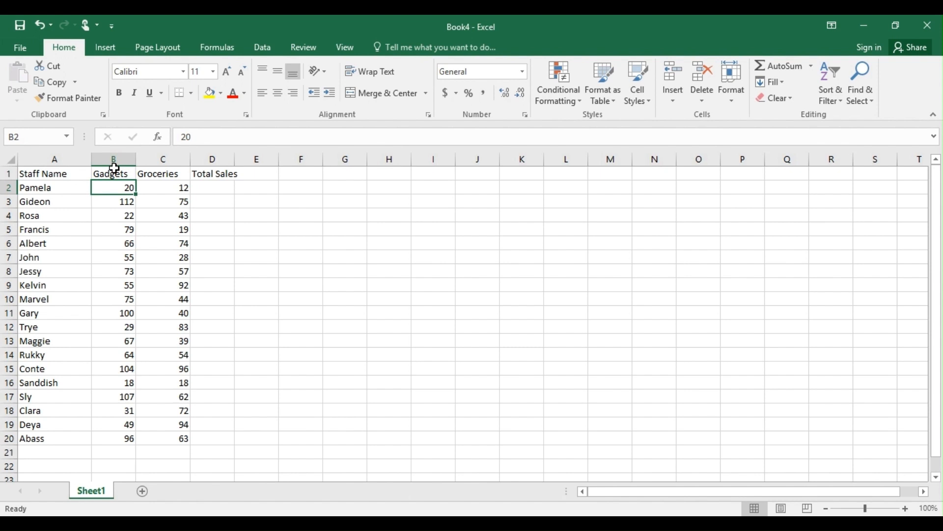
left_click(215, 189)
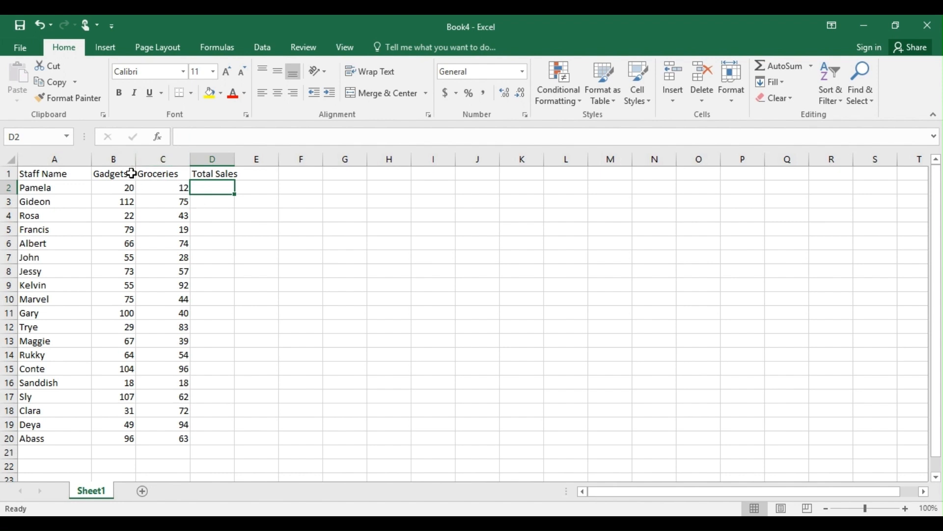
left_click(116, 187)
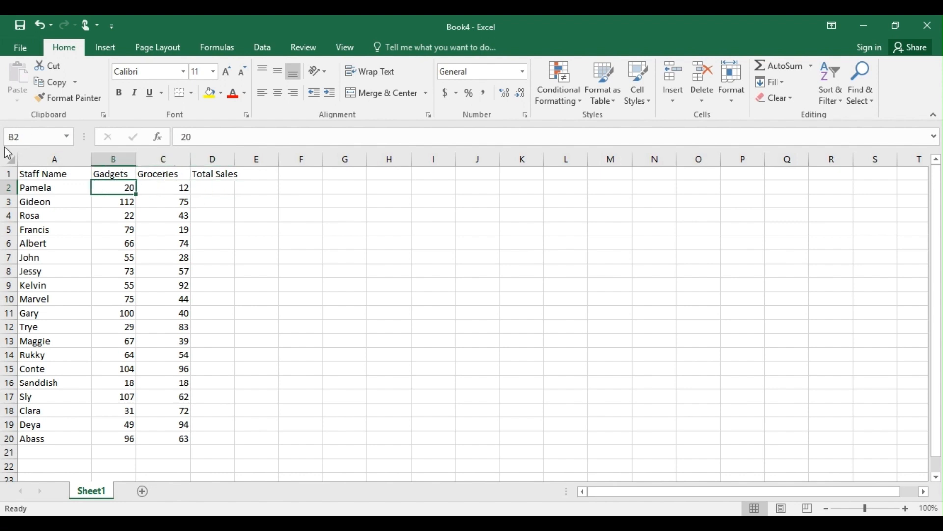
left_click(178, 192)
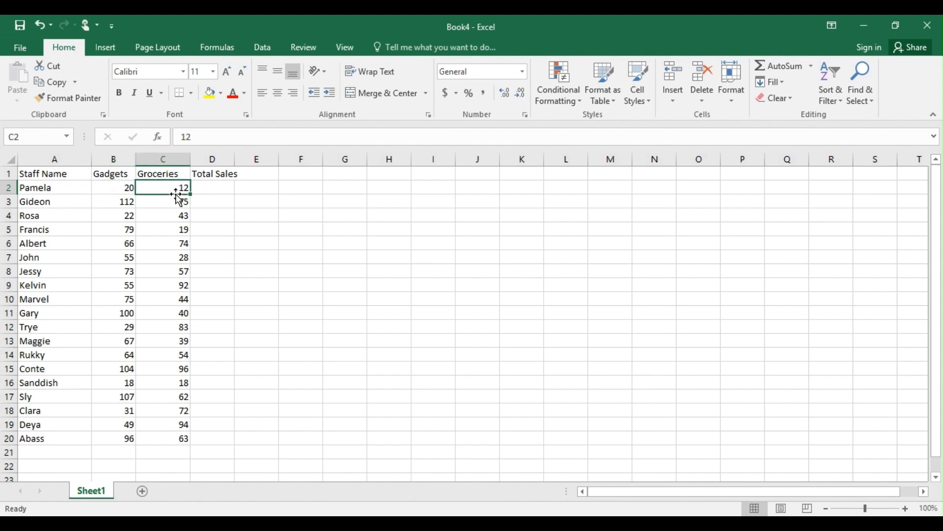
Enter the formula =B2+C2 in cell D2 and fill it down the Total Sales column through D20.
left_click(212, 187)
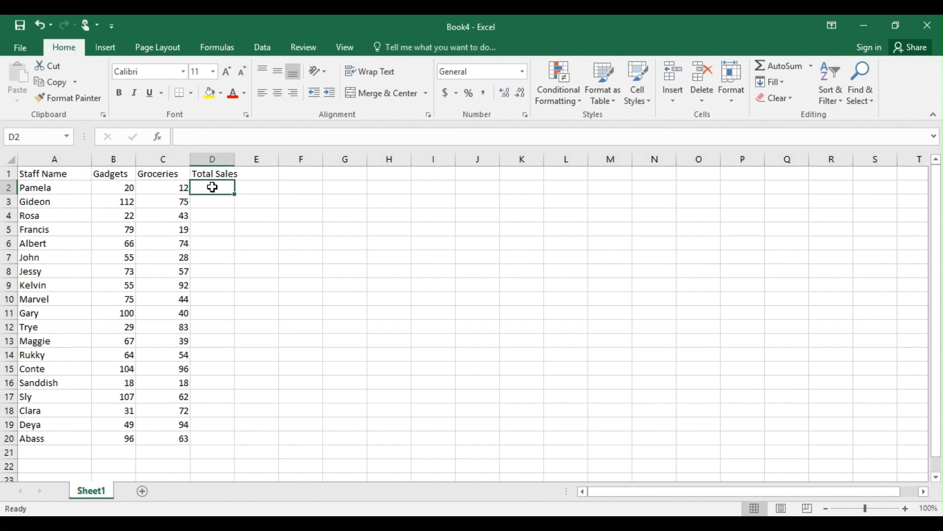
type("=")
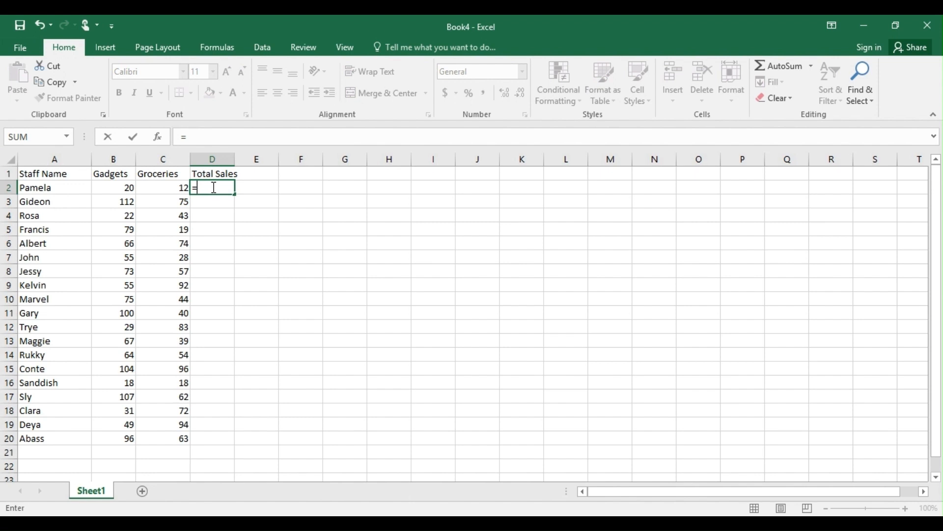
type("b2")
key("BackSpace")
key("BackSpace")
type("B2")
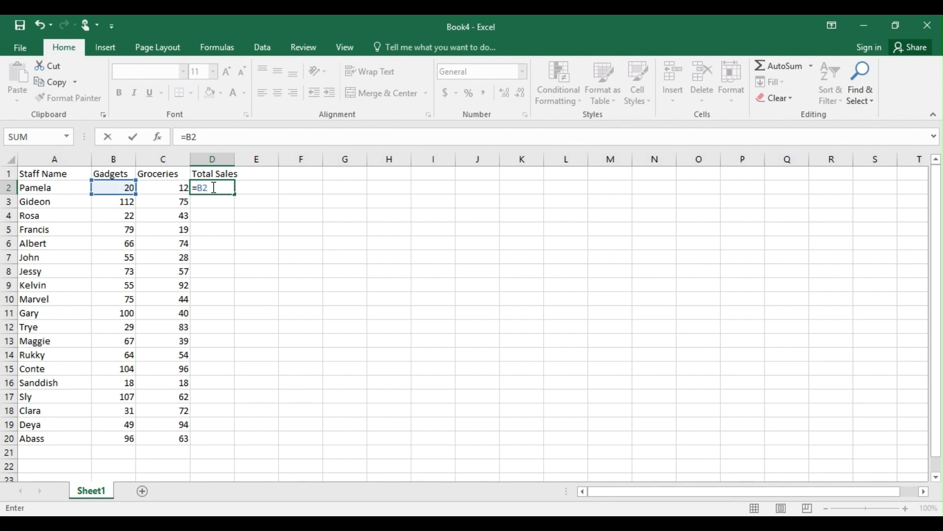
type("+")
type("C2")
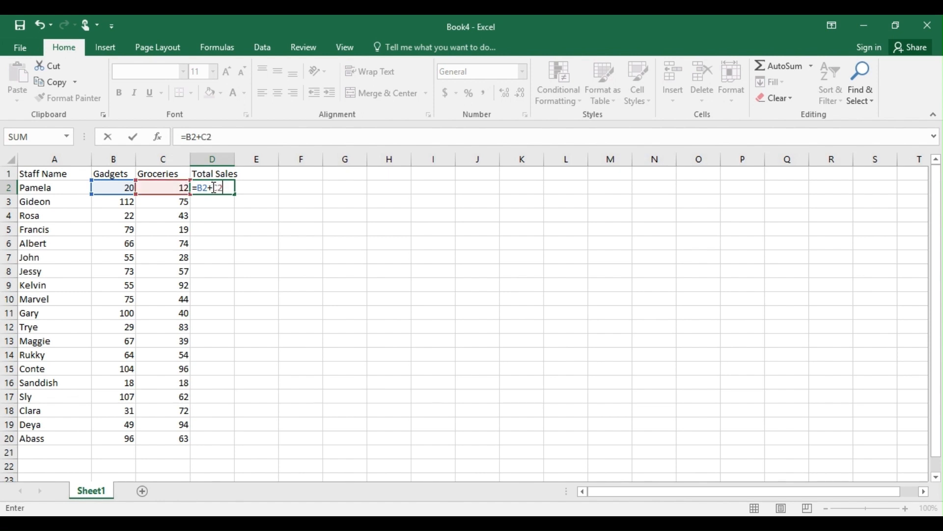
key("Return")
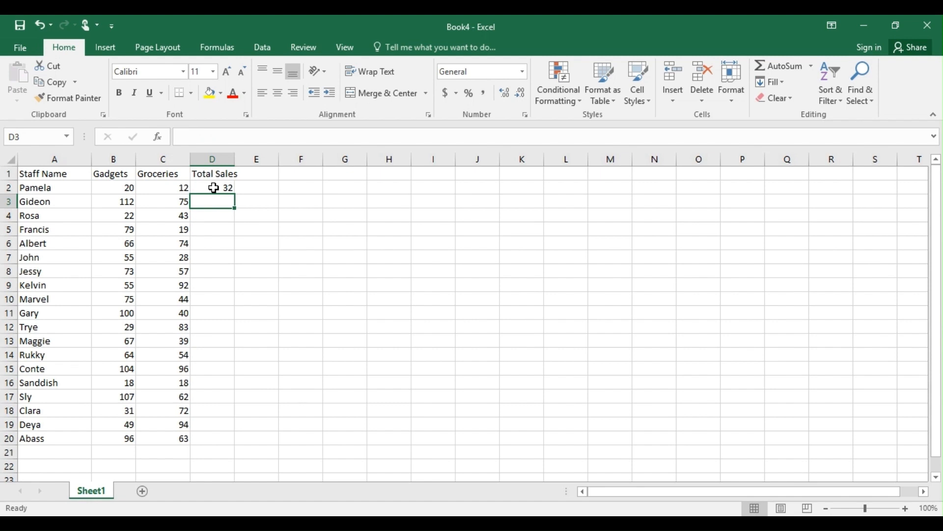
left_click(214, 188)
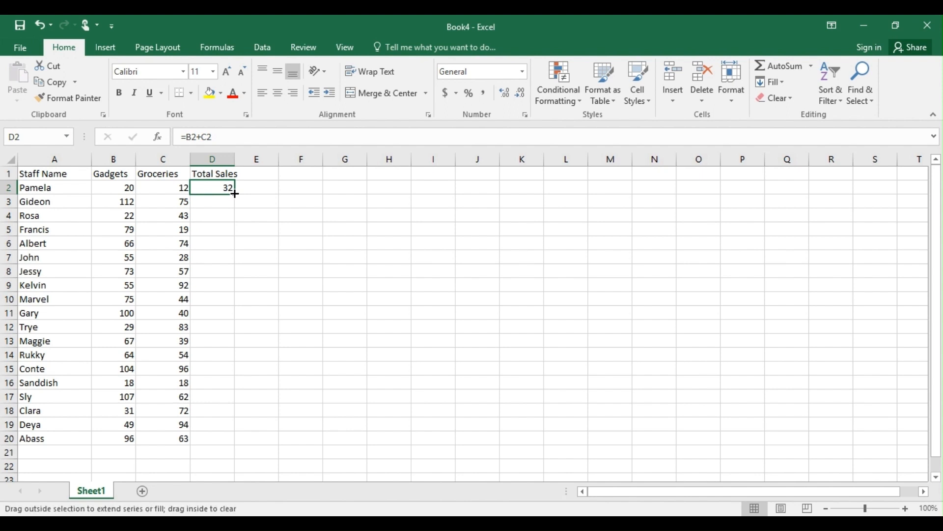
double_click(235, 194)
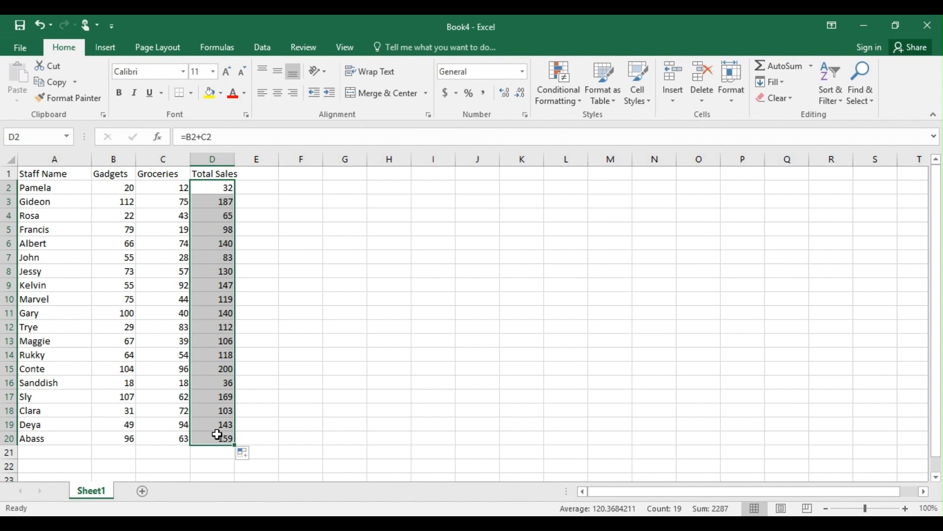
Undo the Total Sales fill and the formula entry in cell D2.
left_click(219, 192)
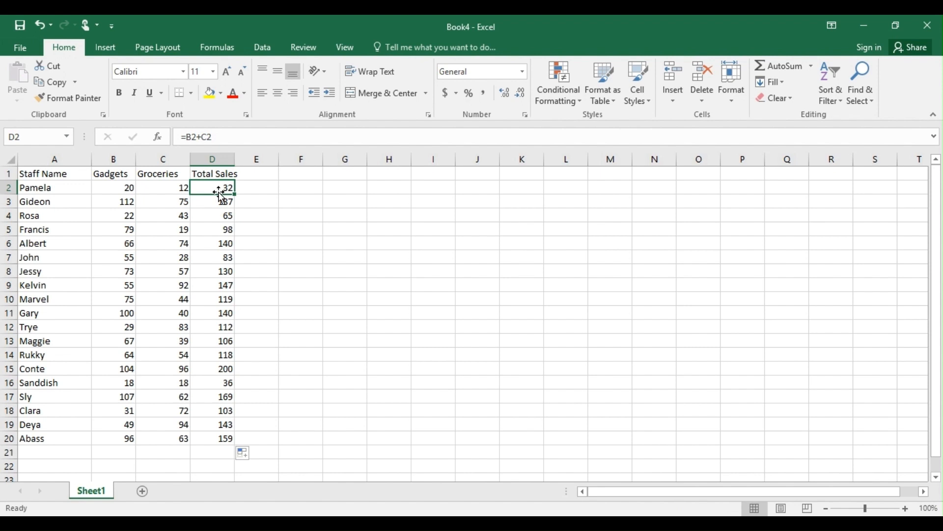
double_click(220, 192)
left_click(287, 224)
key("ctrl+z")
key("ctrl+z")
key("ctrl+z")
left_click(227, 229)
Build the Total Sales formula =B2+C2 in cell D2 and fill it down column D through D20.
left_click(217, 187)
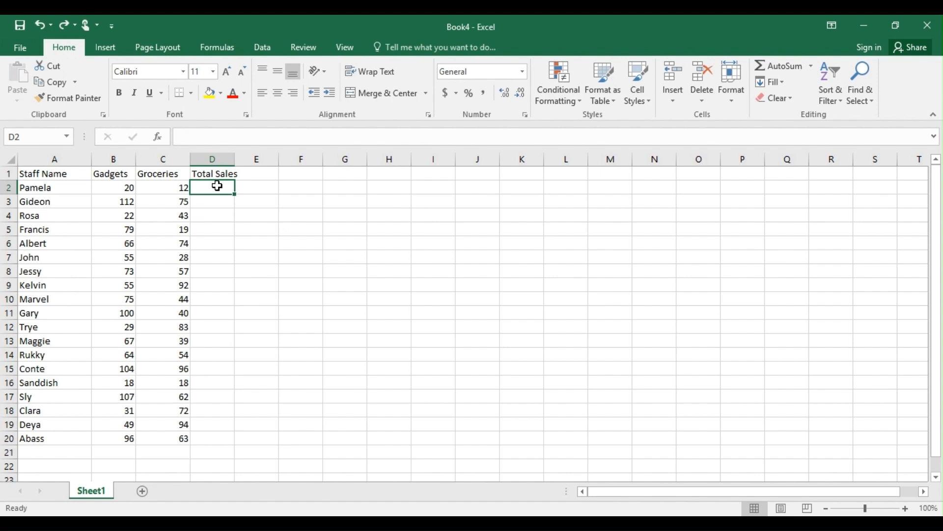
type("=")
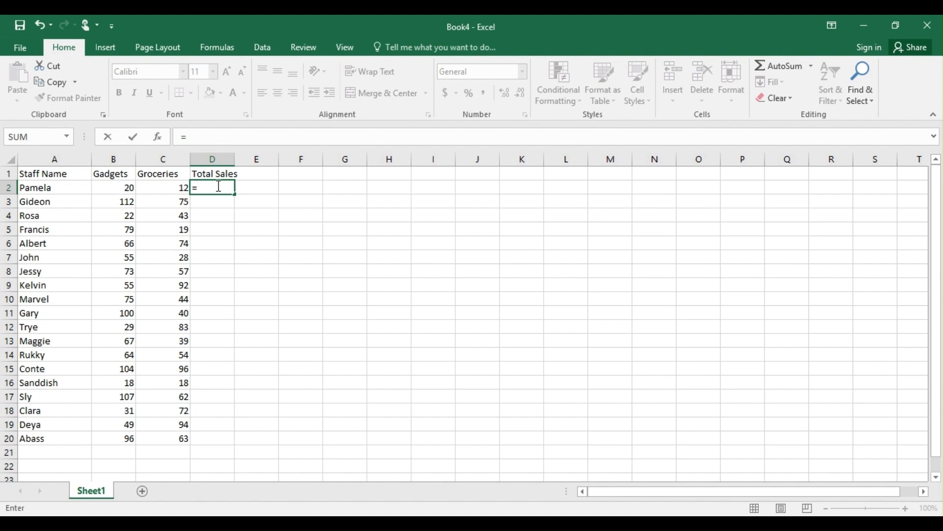
type("B")
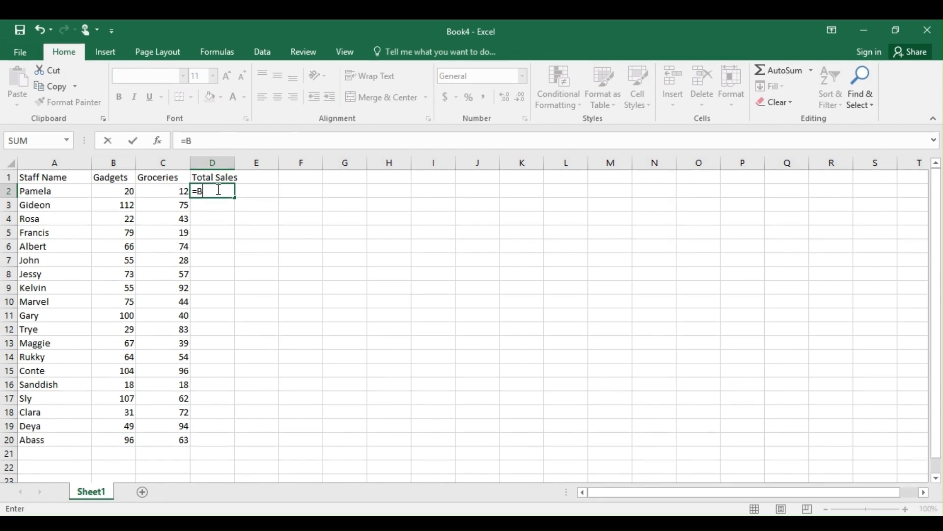
type("2+")
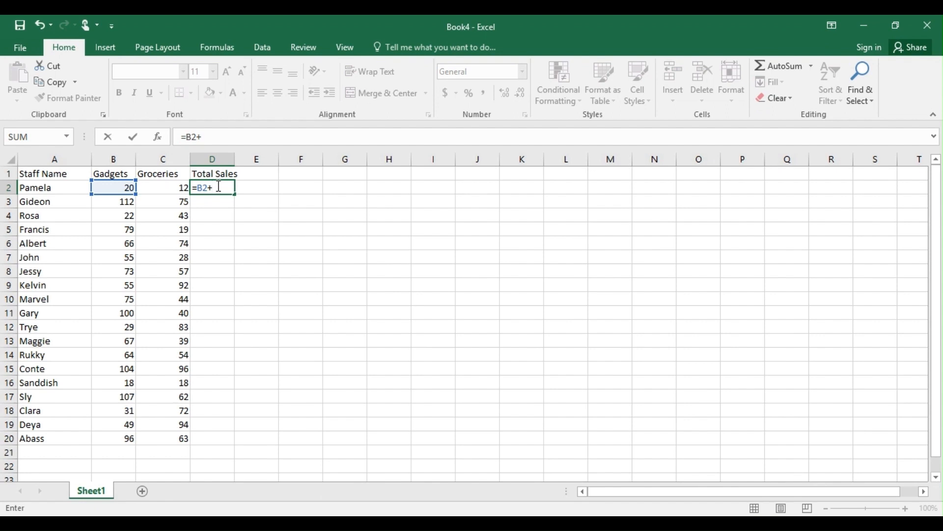
left_click(166, 187)
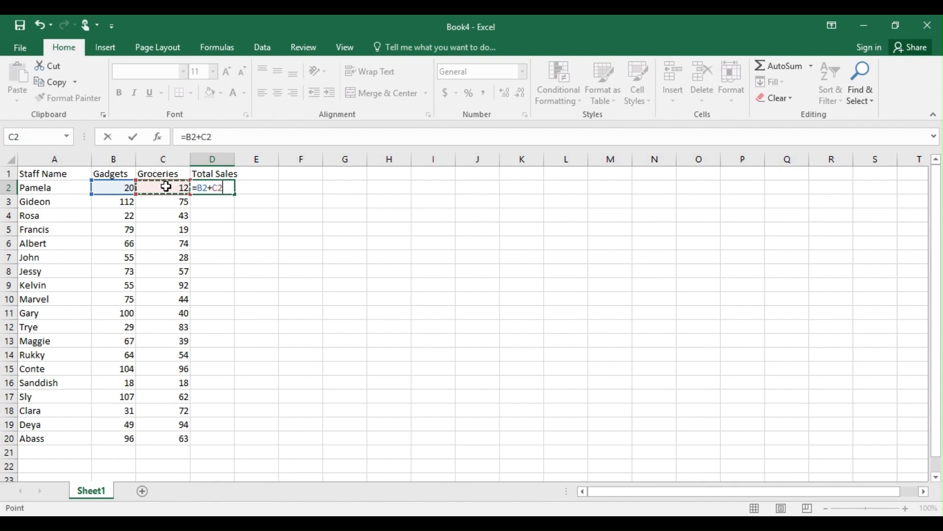
key("Return")
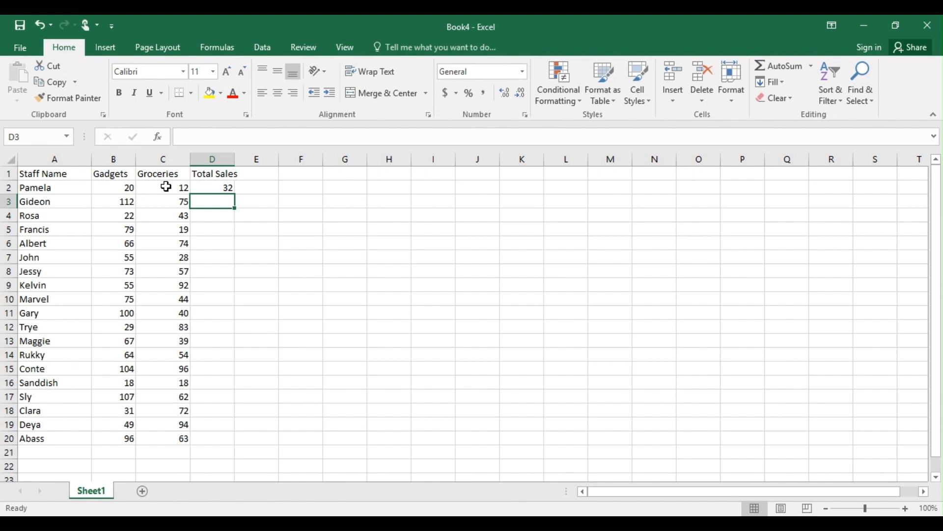
left_click(223, 188)
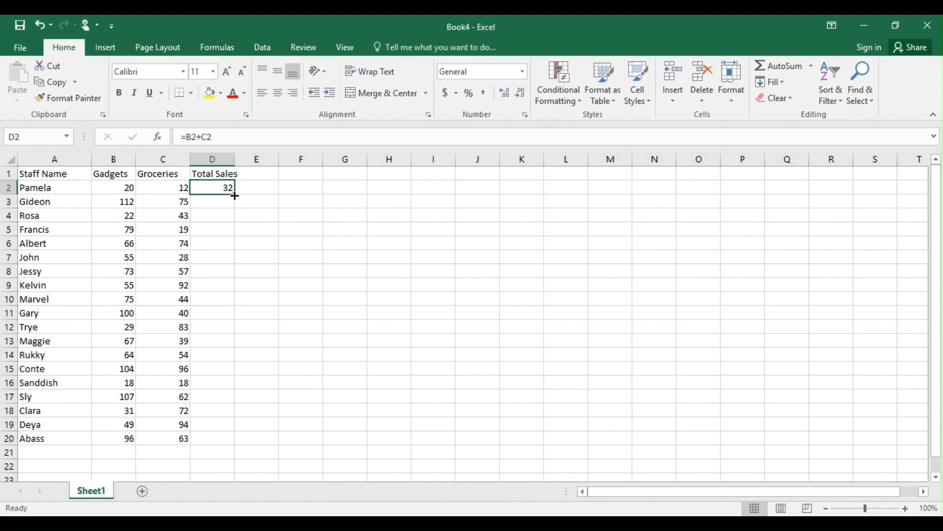
double_click(235, 196)
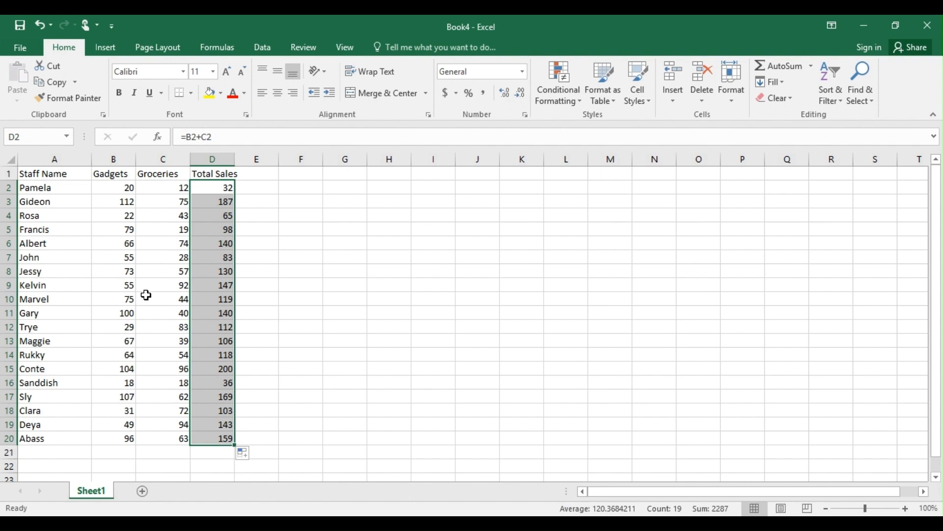
Enter the formula =B2+C2 in cell F2, one column away from the sales table.
left_click(307, 191)
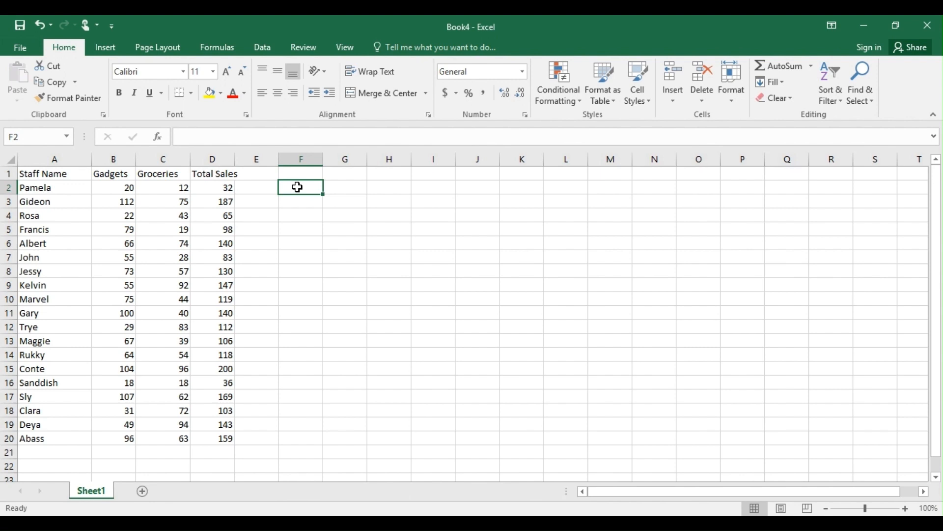
type("=")
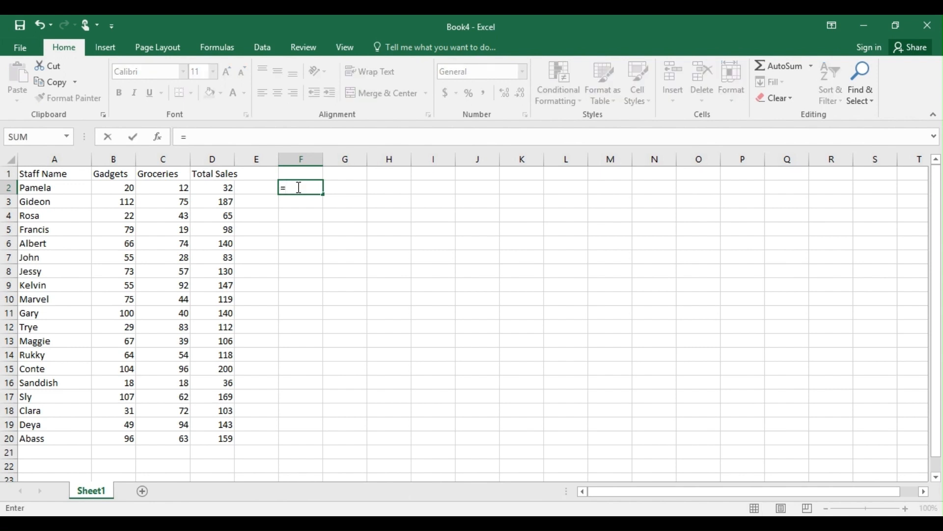
type("B2+C2")
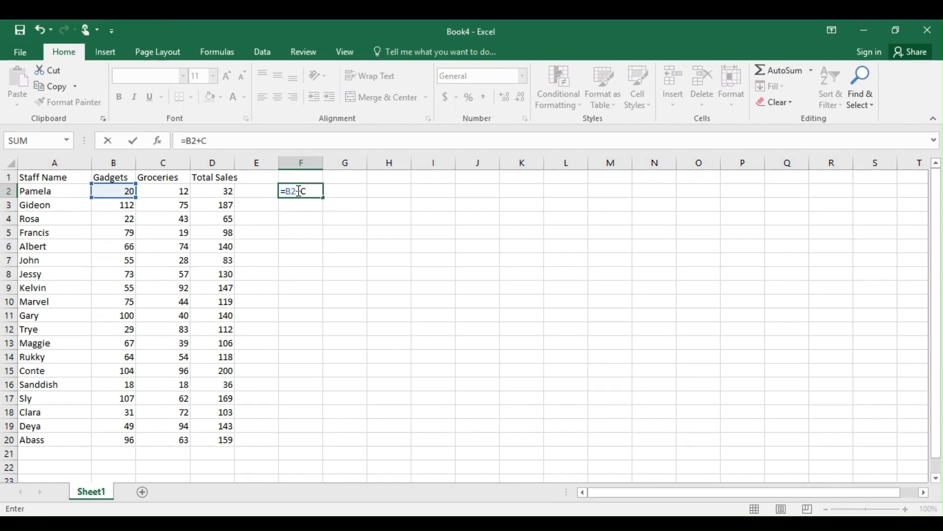
key("Return")
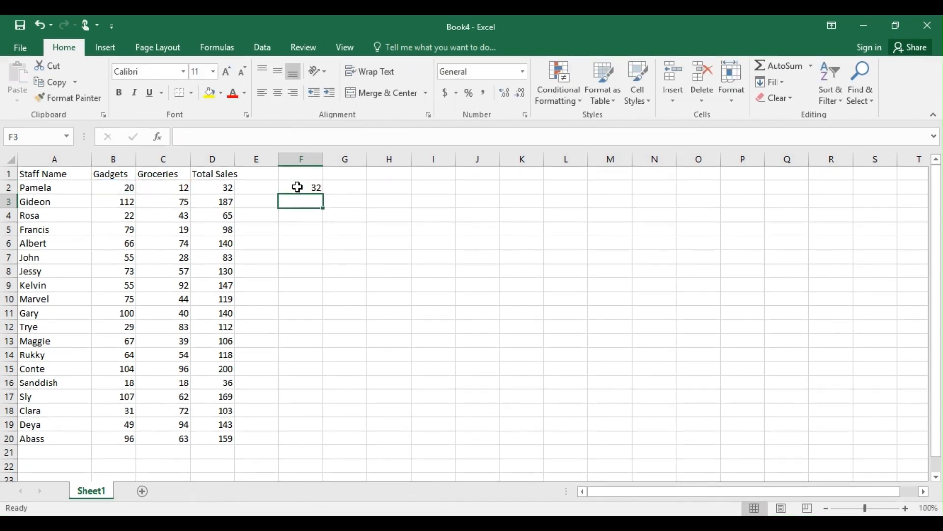
left_click(297, 187)
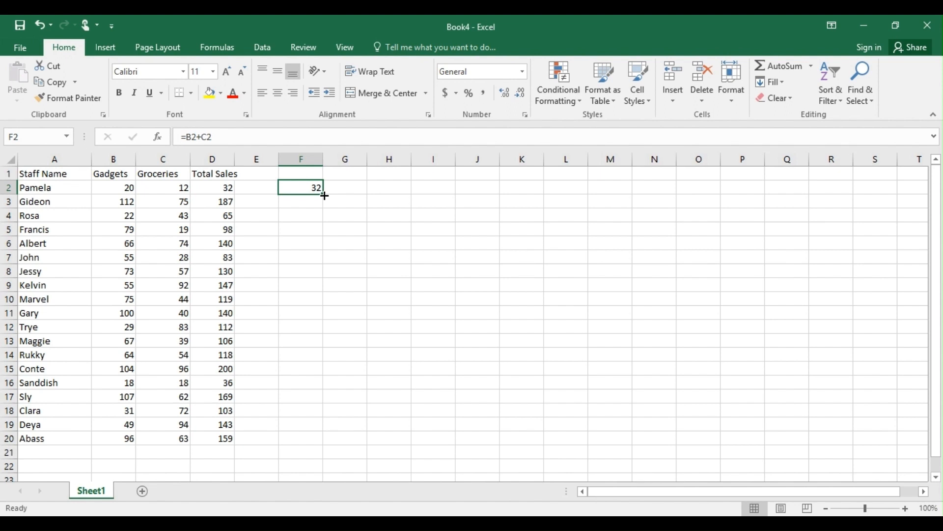
Add the heading TOTAL in cell F1 above the separate formula.
left_click(311, 173)
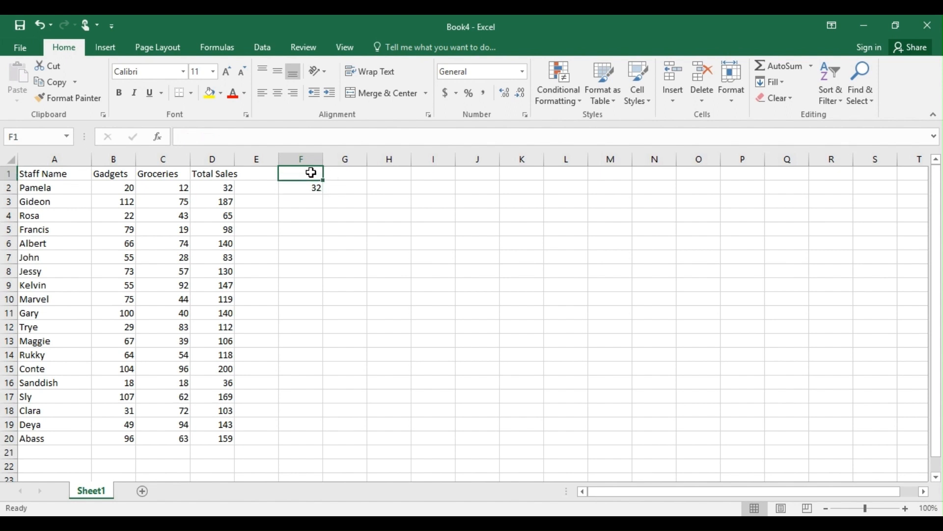
type("T")
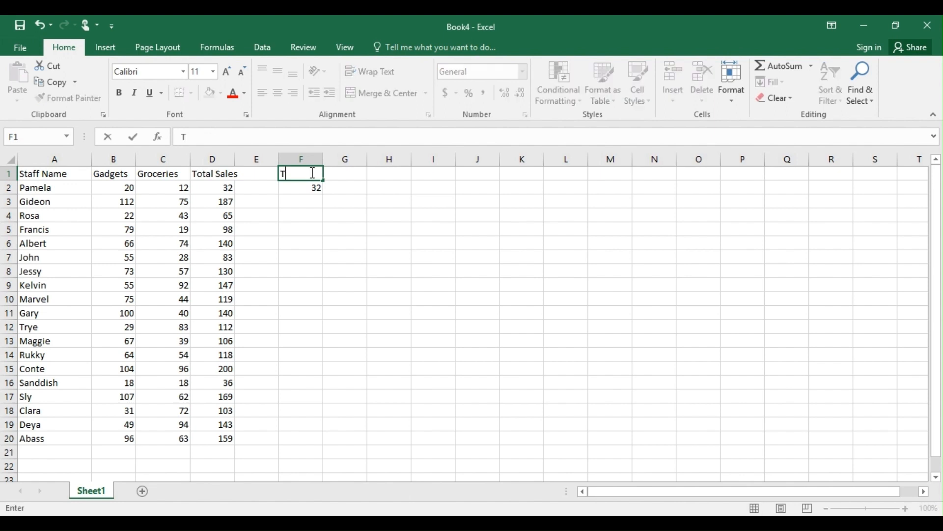
type("OTAL")
key("Return")
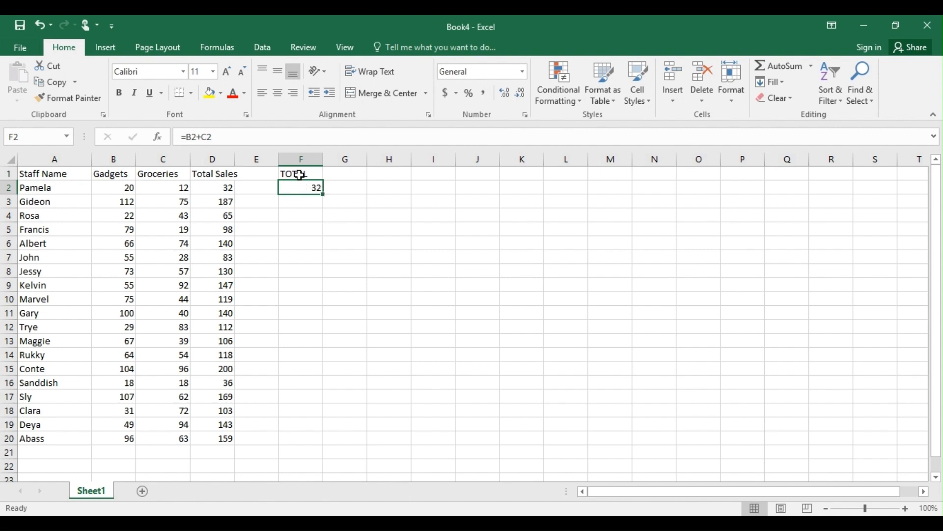
Enter the heading BEFORE in cell E1 and fill the formula in F2 down the TOTAL column through F20.
left_click(262, 161)
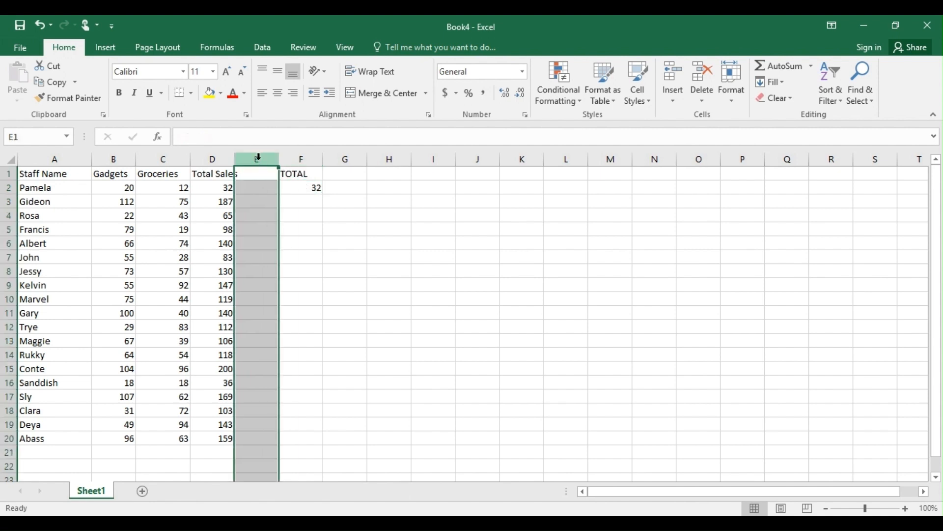
left_click(313, 158)
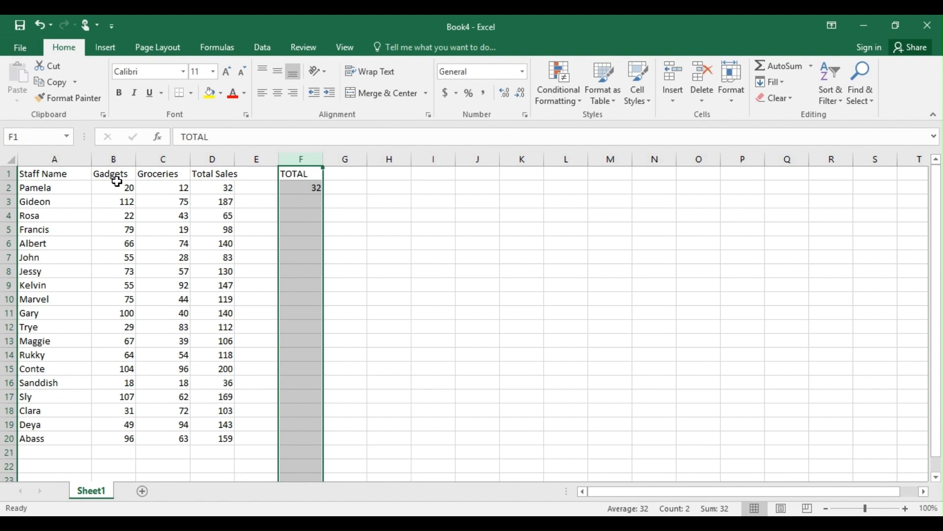
left_click(251, 172)
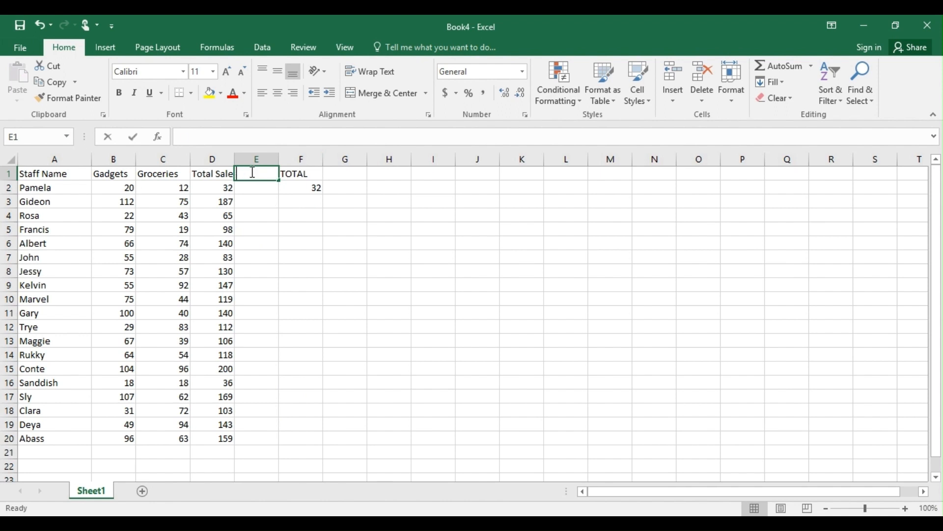
type("BEFOR")
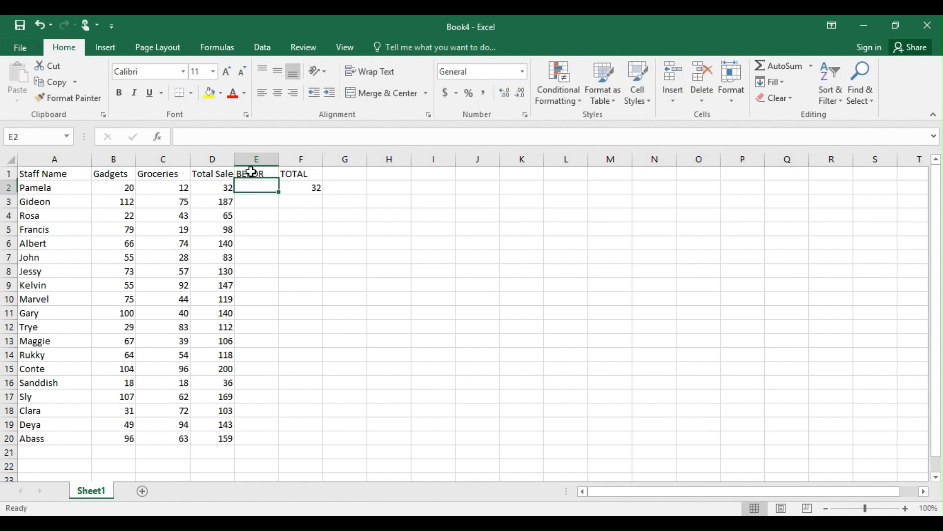
double_click(274, 174)
type("E")
left_click(309, 187)
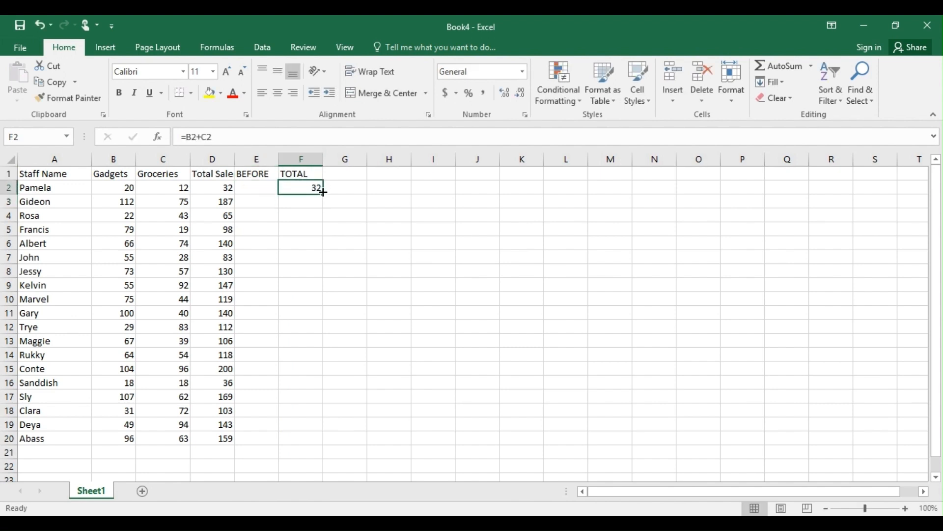
double_click(323, 193)
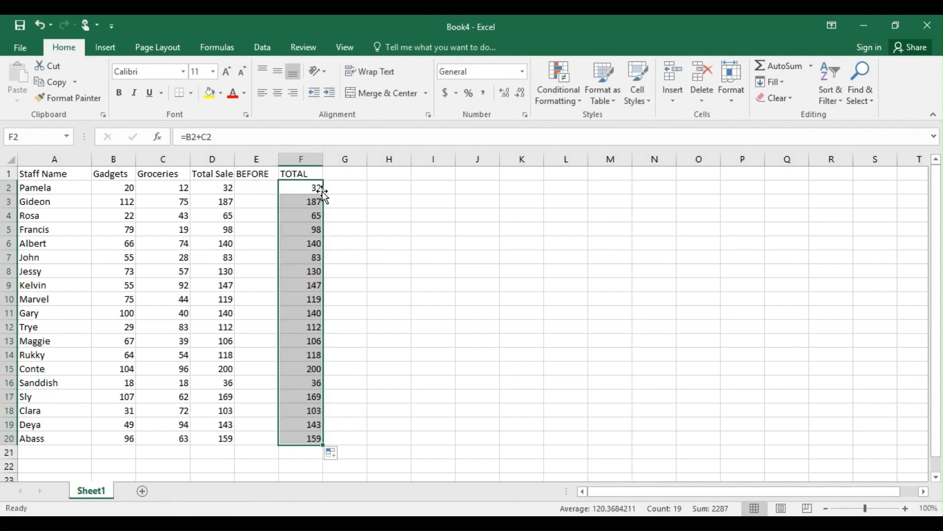